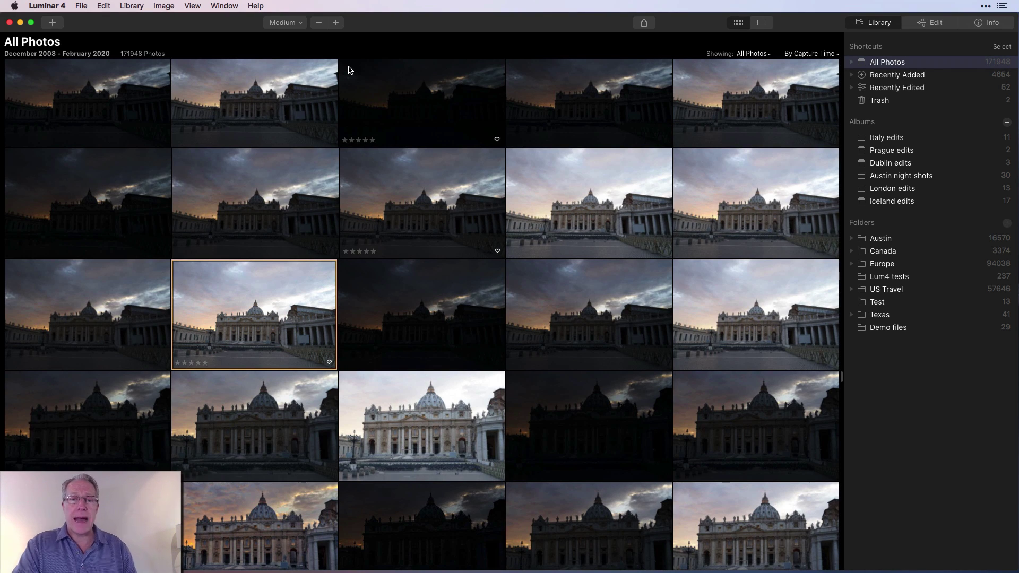
Check the add-images options, then expand the Europe folder to browse its subfolders.
left_click(52, 24)
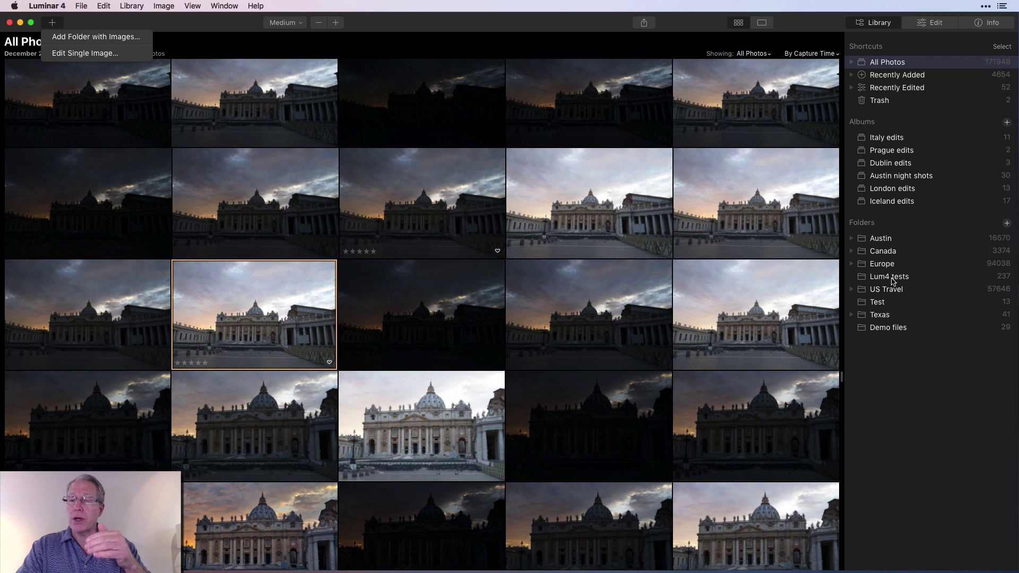
left_click(889, 353)
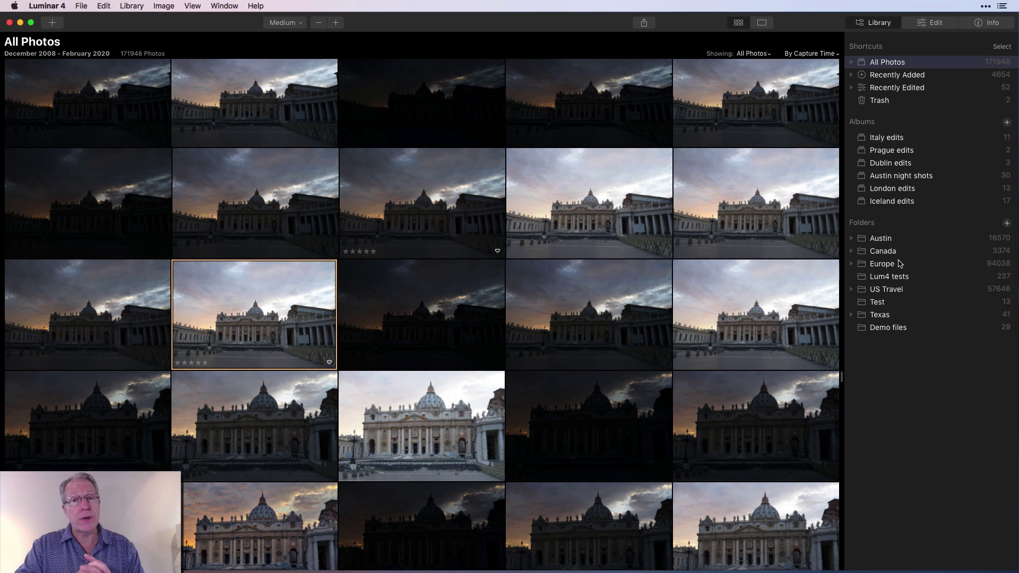
left_click(851, 264)
scroll(906, 339, "down", 5)
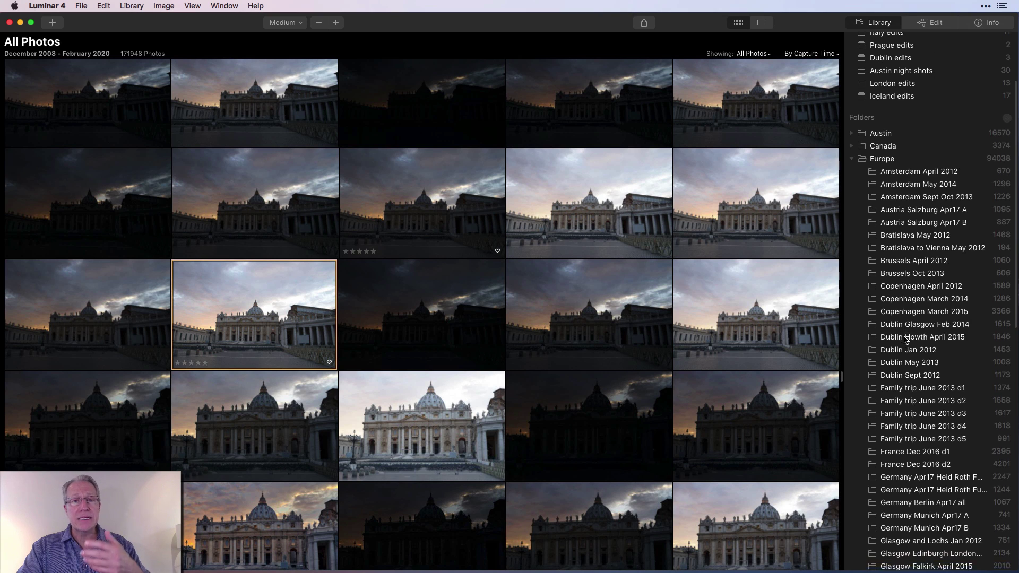
scroll(905, 340, "down", 3)
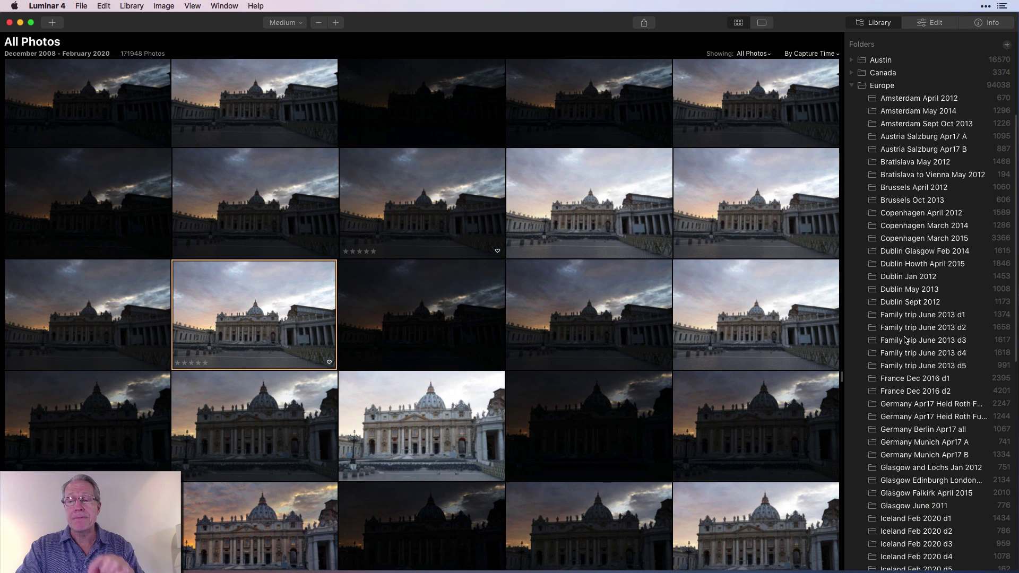
scroll(905, 339, "up", 3)
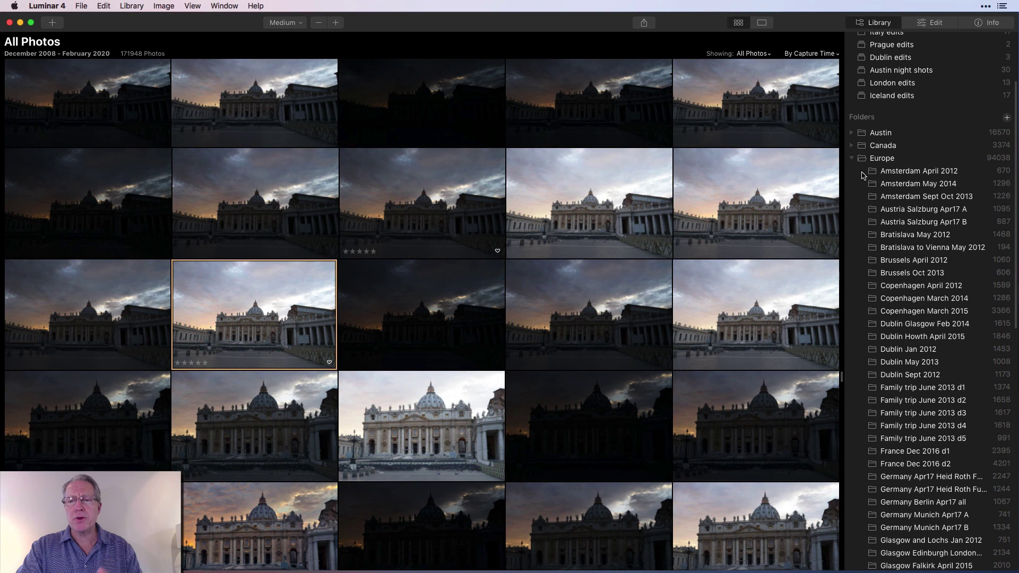
left_click(852, 159)
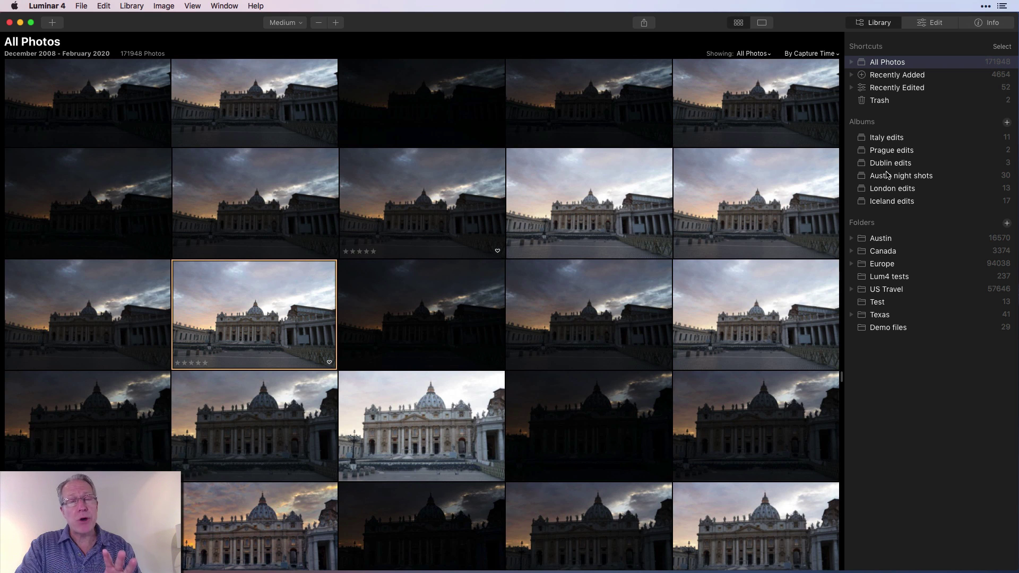
Browse the All Photos date tree, then show the 29 photos in Demo files.
left_click(852, 63)
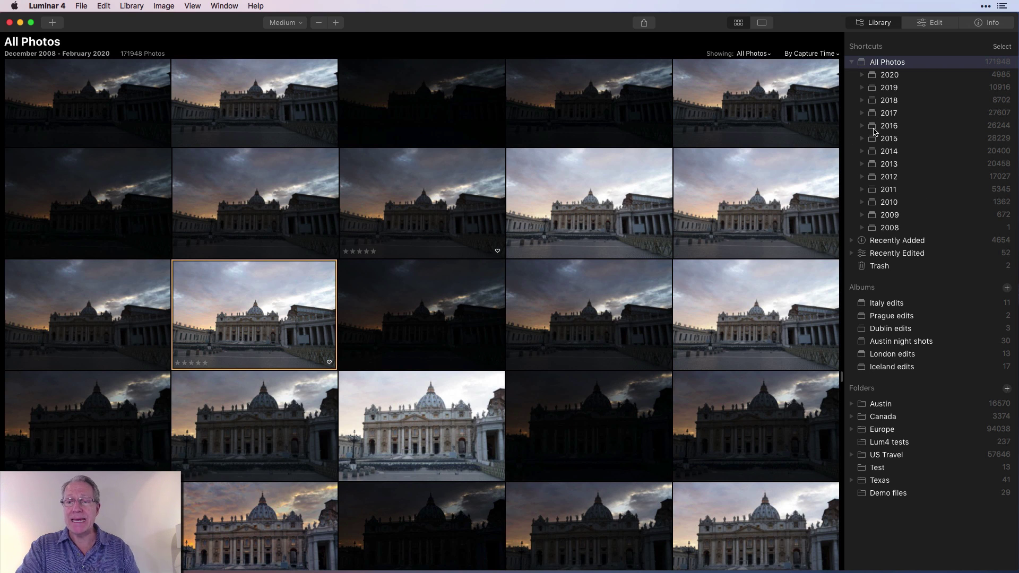
left_click(862, 76)
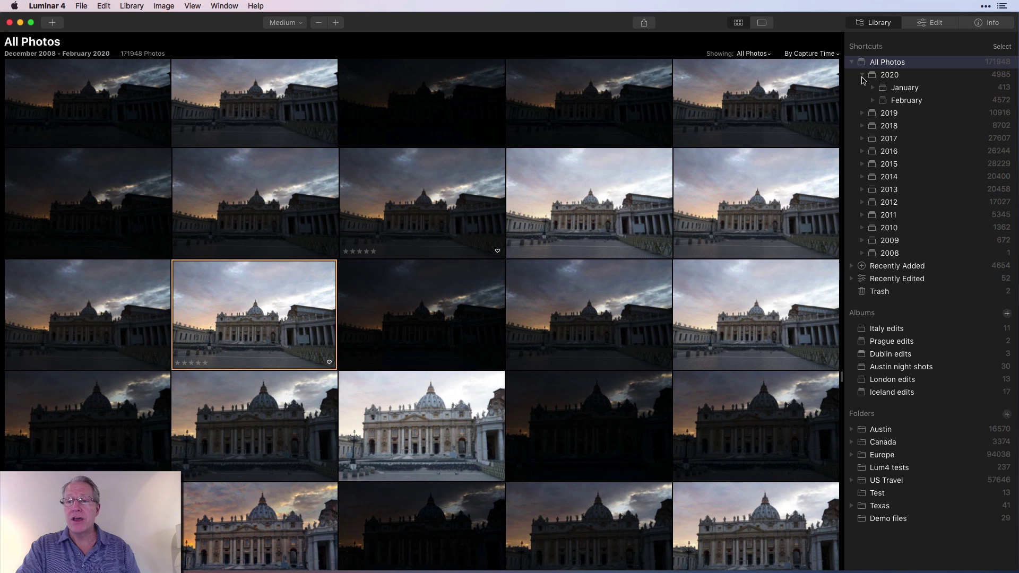
left_click(873, 100)
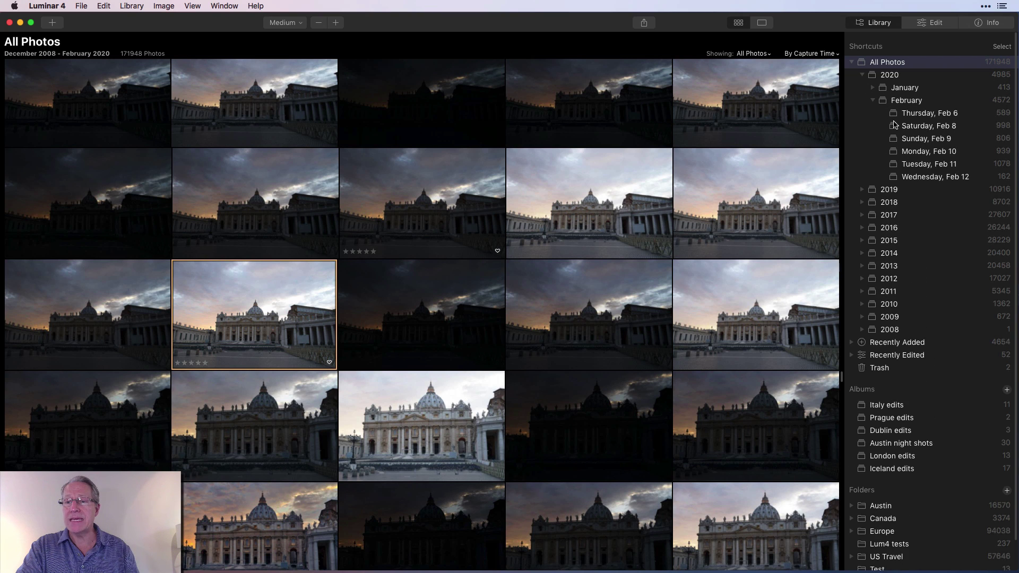
key("Left")
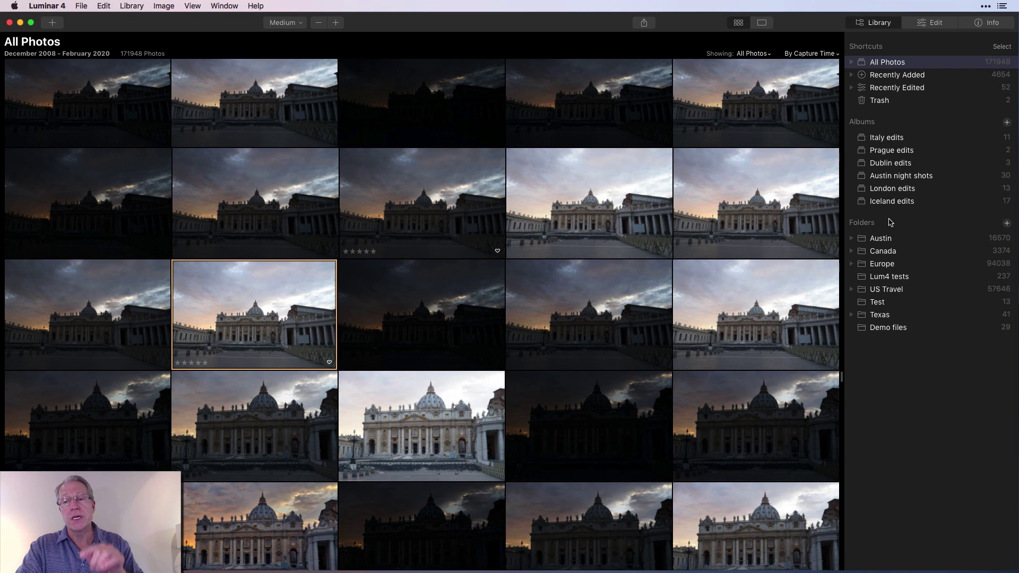
left_click(888, 327)
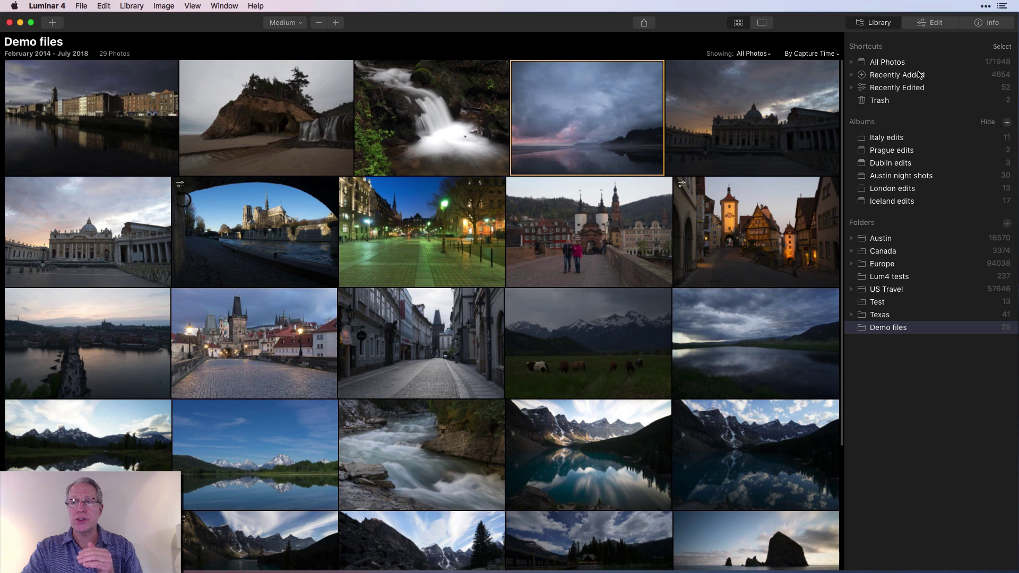
Open Oregon-Sunset copy.jpg for editing, check its EXIF data in Info, and return to Edit.
left_click(934, 25)
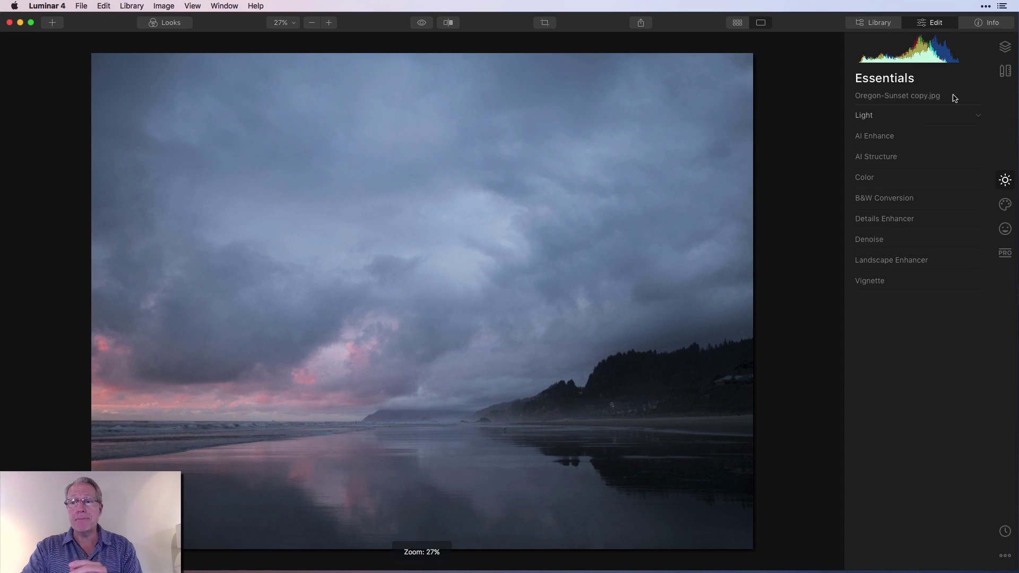
left_click(992, 24)
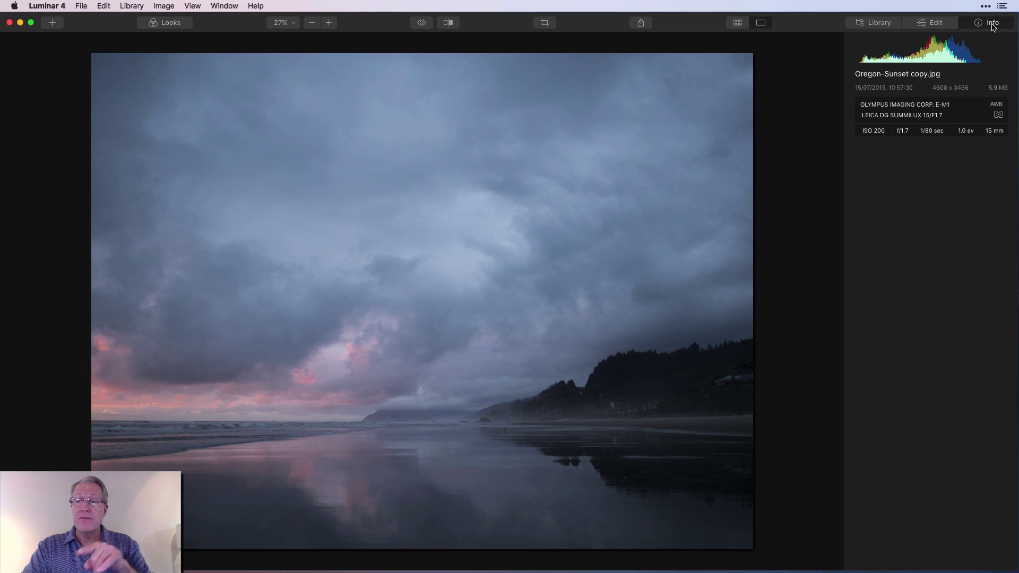
left_click(939, 24)
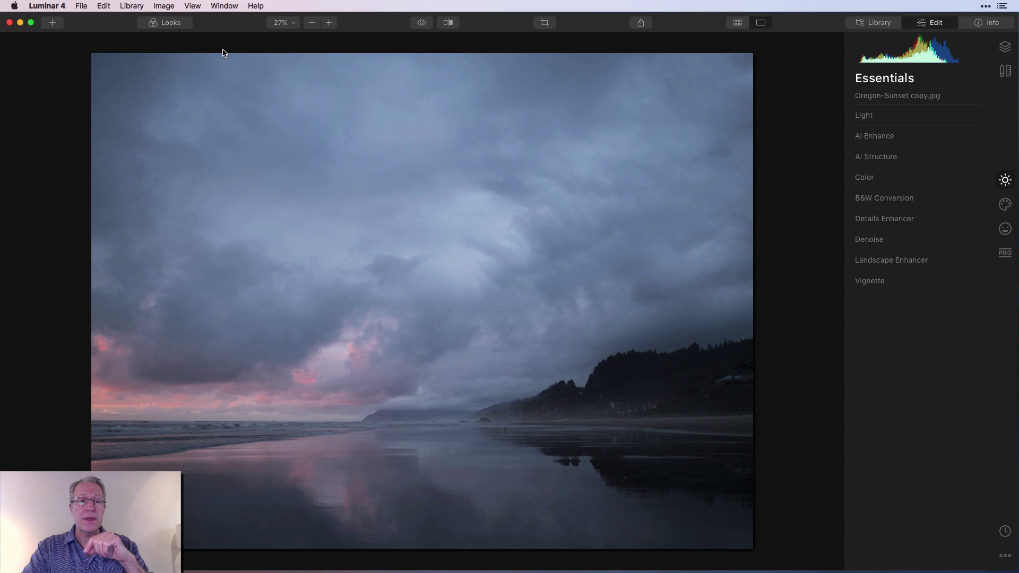
Browse the Looks collections, then apply AI Landscape Enhancer from the Landscape collection.
left_click(171, 24)
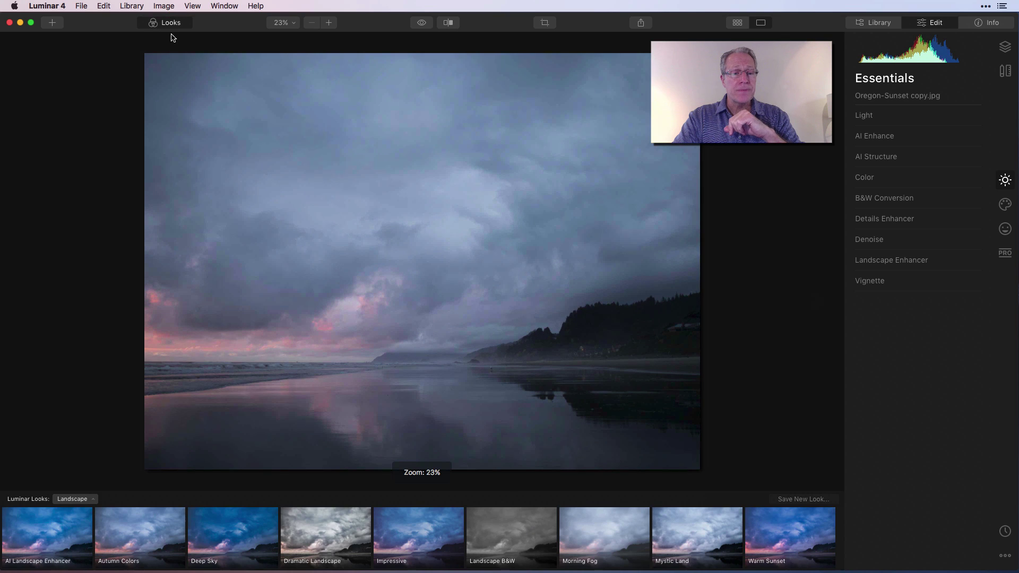
left_click(94, 499)
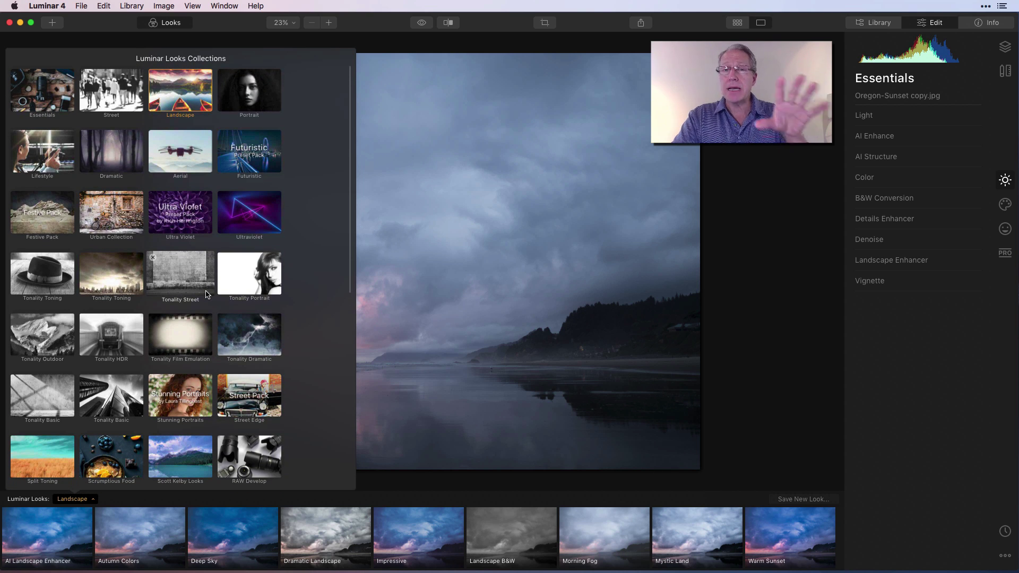
left_click(183, 85)
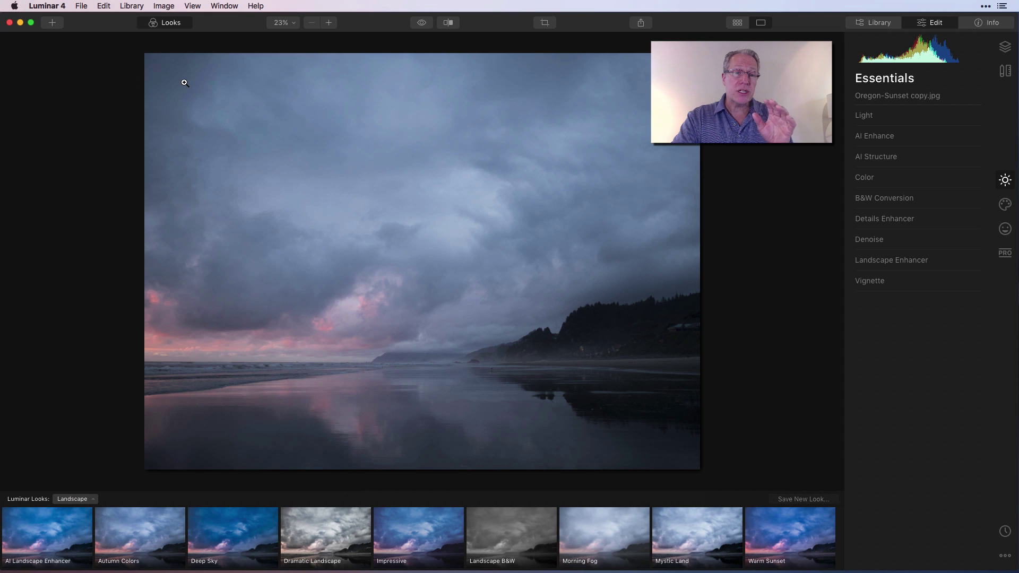
left_click(52, 536)
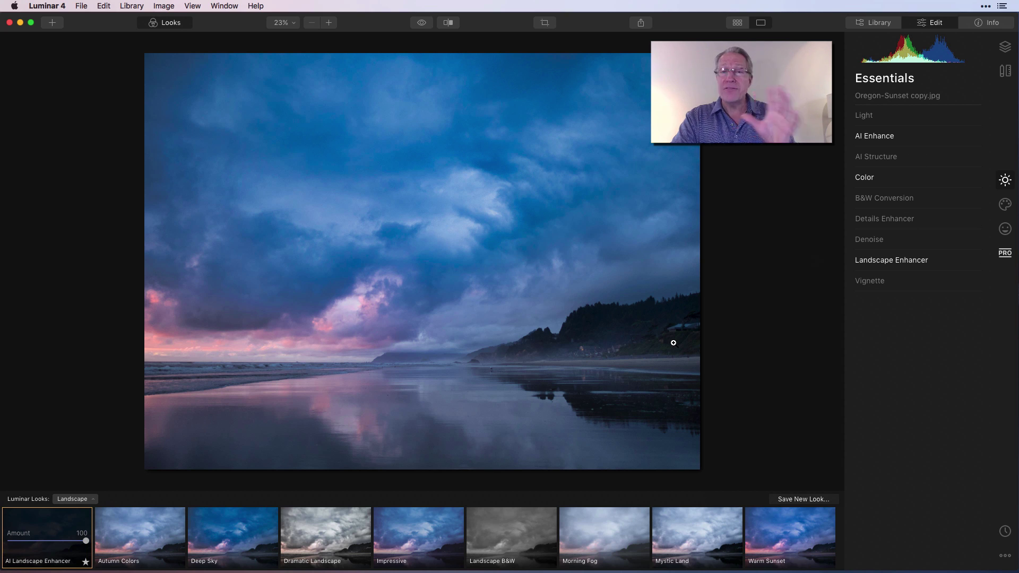
Lower AI Accent to 36 and set Color Saturation to 4 and Vibrance to 6.
left_click(886, 136)
left_click_drag(917, 163, 902, 165)
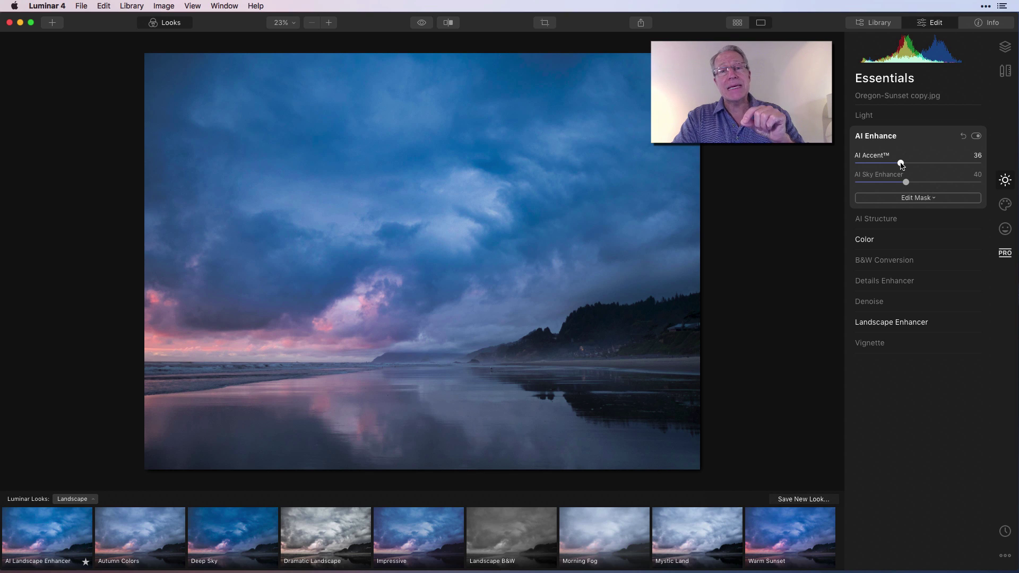
left_click(863, 239)
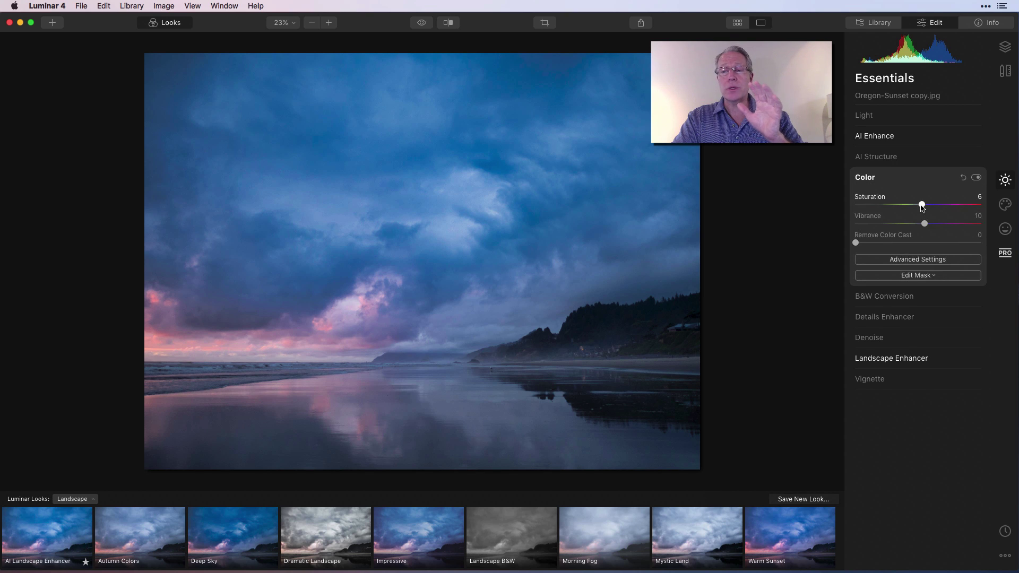
left_click_drag(922, 208, 922, 225)
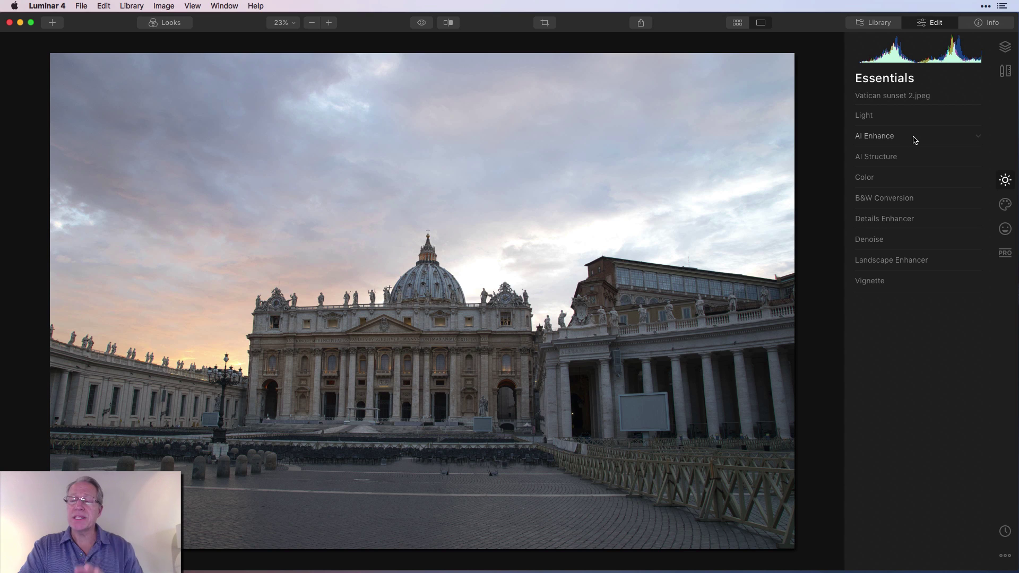
In Light, set Exposure -0.56, Smart Contrast 25, Highlights -30 and Shadows 10.
left_click(879, 116)
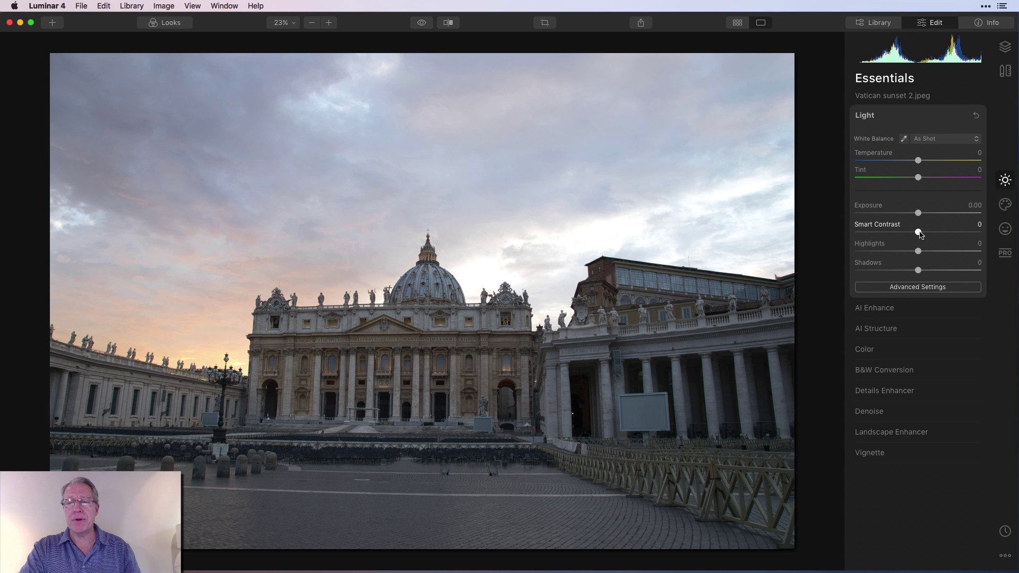
left_click_drag(920, 213, 924, 271)
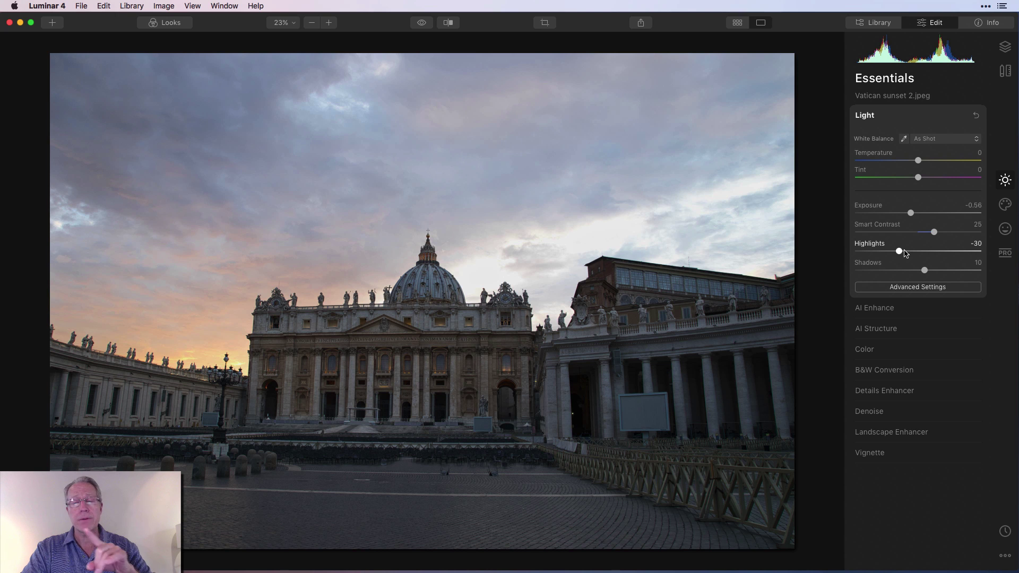
Raise the Vatican photo's AI Accent to 34 and Vibrance to 27.
left_click(874, 308)
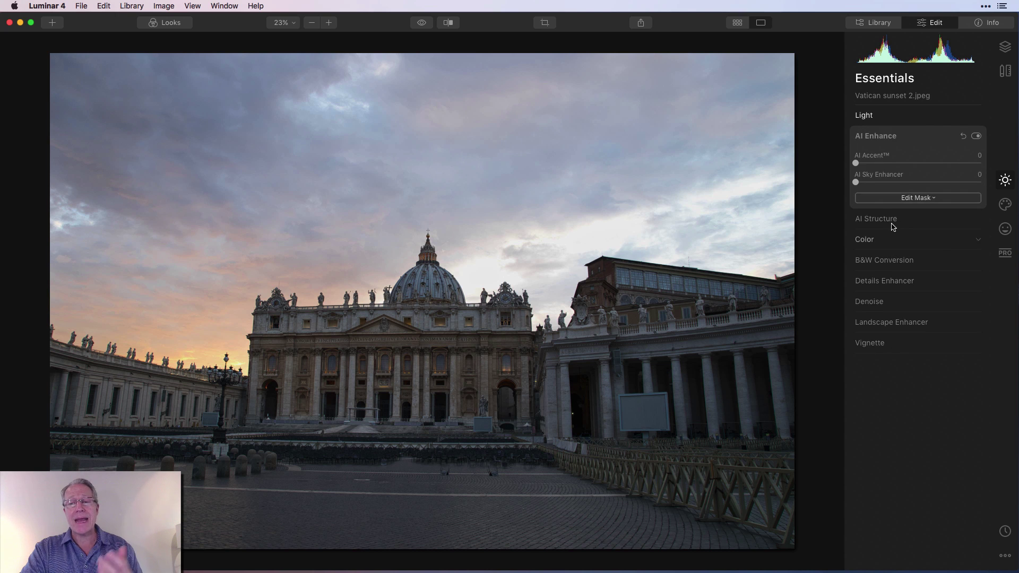
left_click_drag(856, 163, 891, 183)
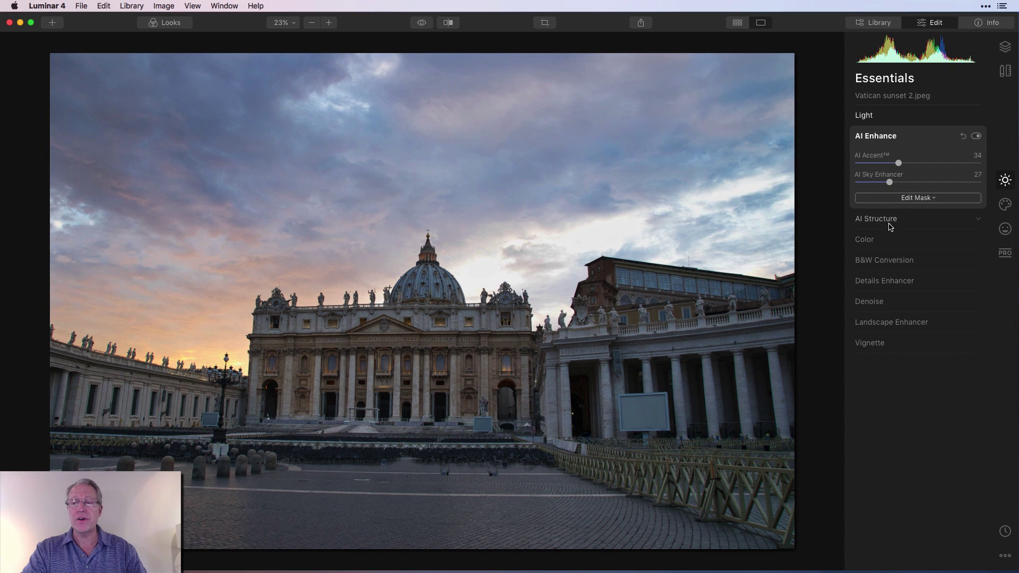
left_click(897, 240)
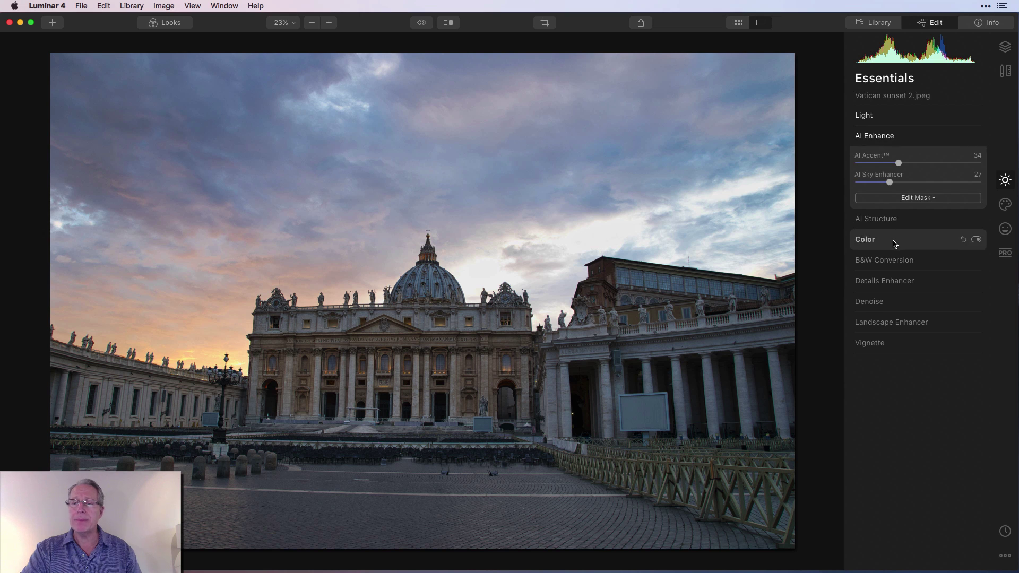
mouse_move(918, 223)
left_mouse_down()
mouse_move(935, 224)
mouse_move(927, 206)
left_mouse_up()
Boost Medium Details and Golden Hour warmth, then compare against the unedited original.
left_click(896, 317)
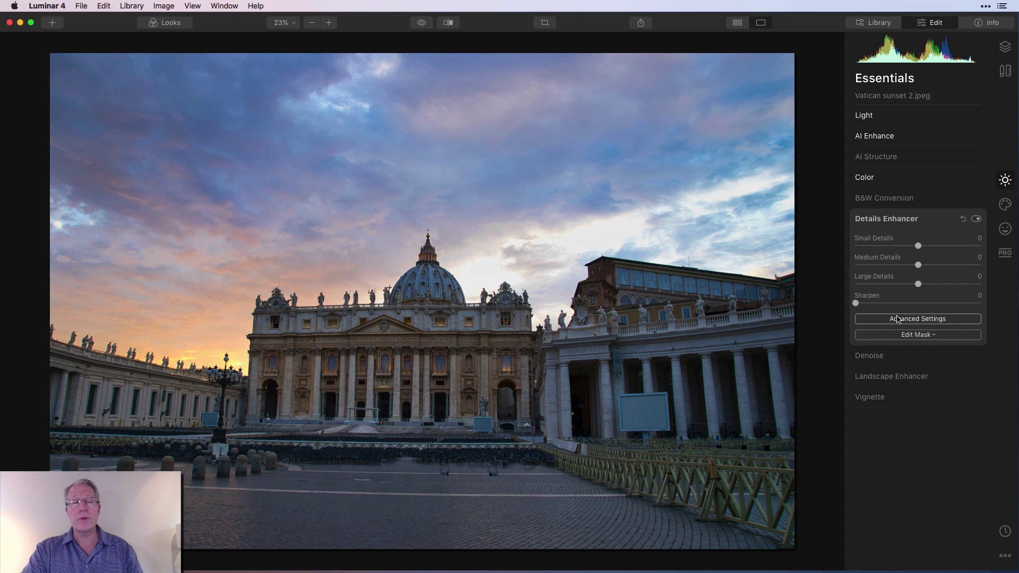
left_click_drag(918, 265, 938, 267)
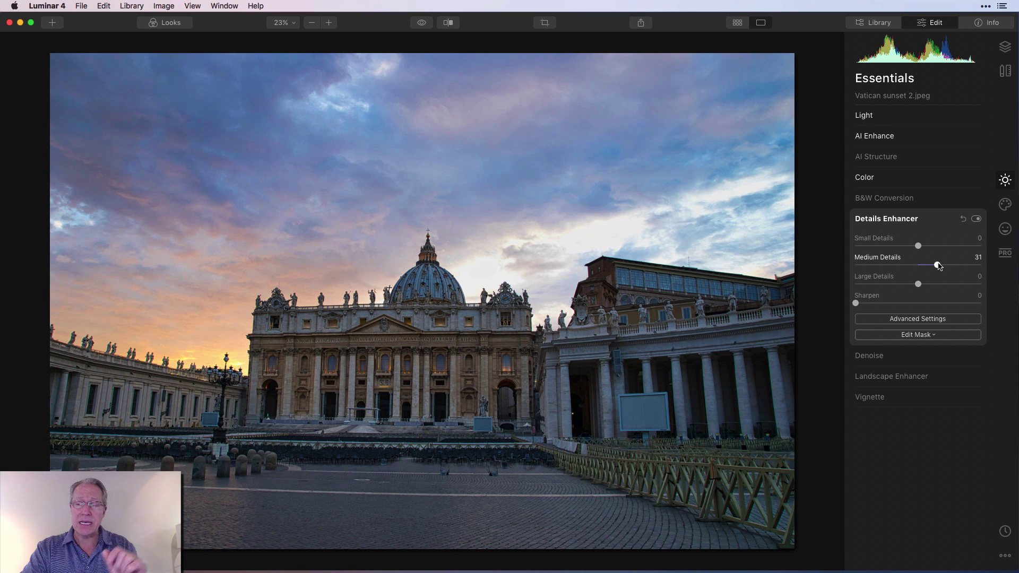
left_click(897, 378)
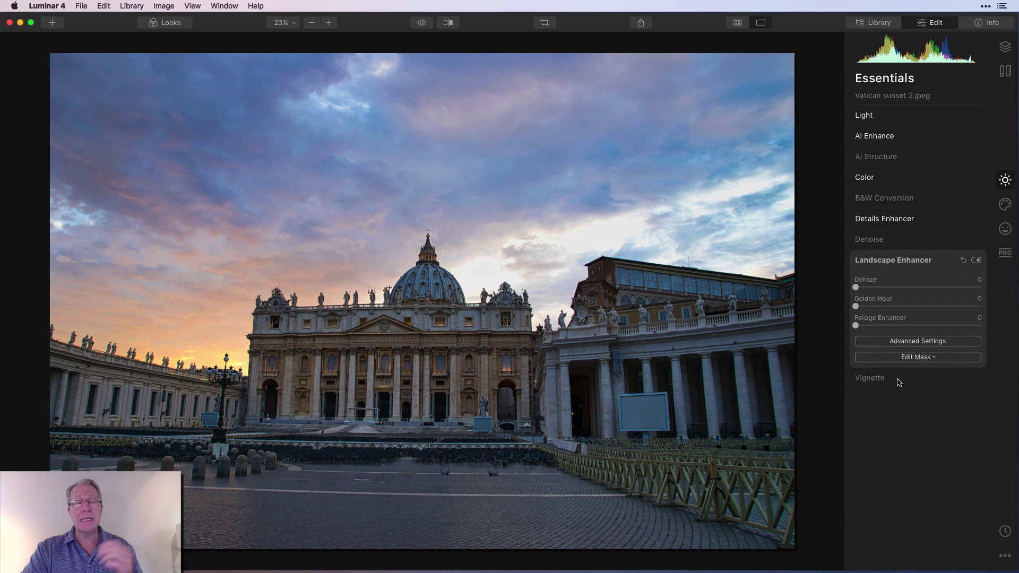
left_click_drag(856, 306, 909, 307)
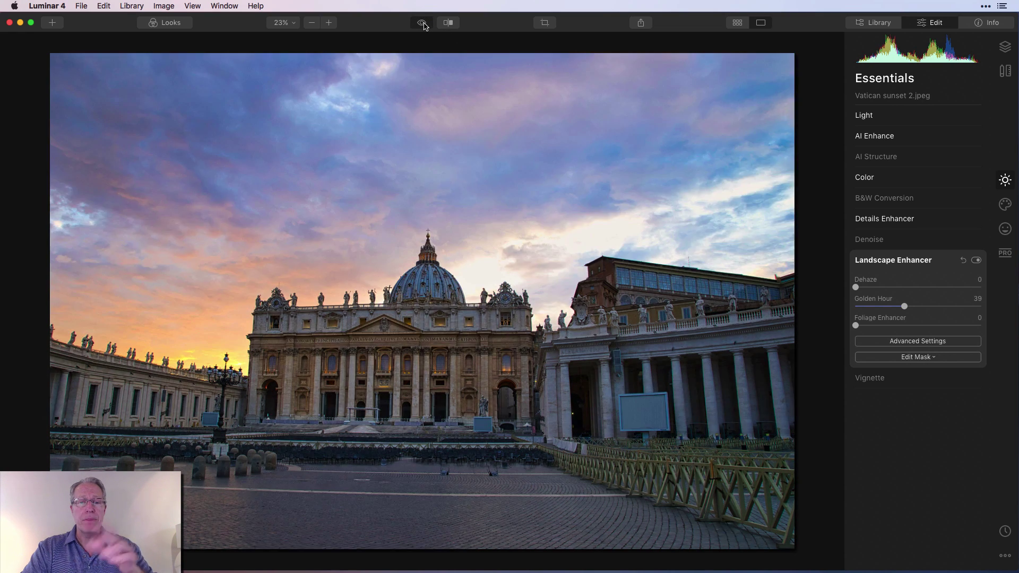
left_click(423, 24)
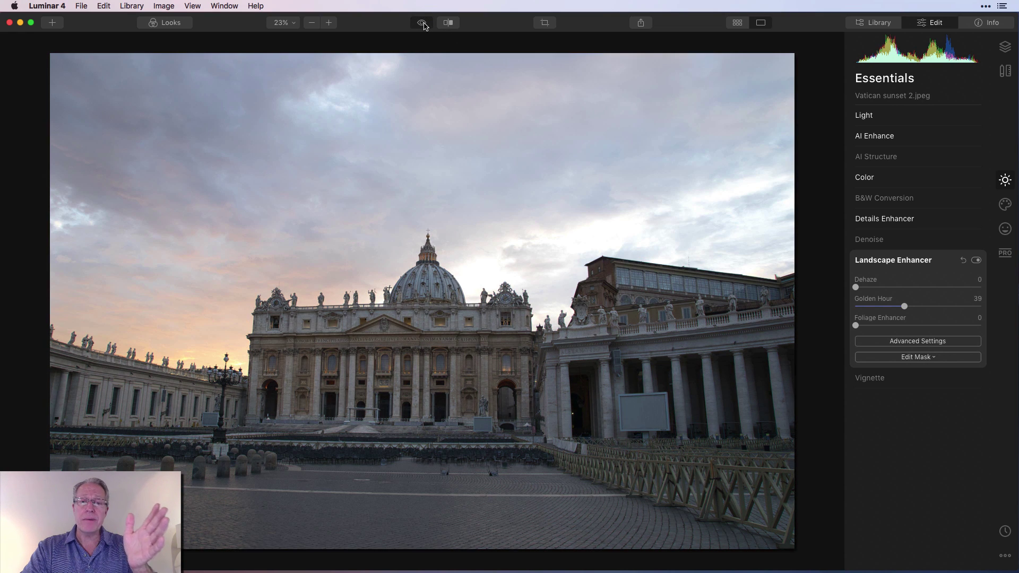
left_click(423, 24)
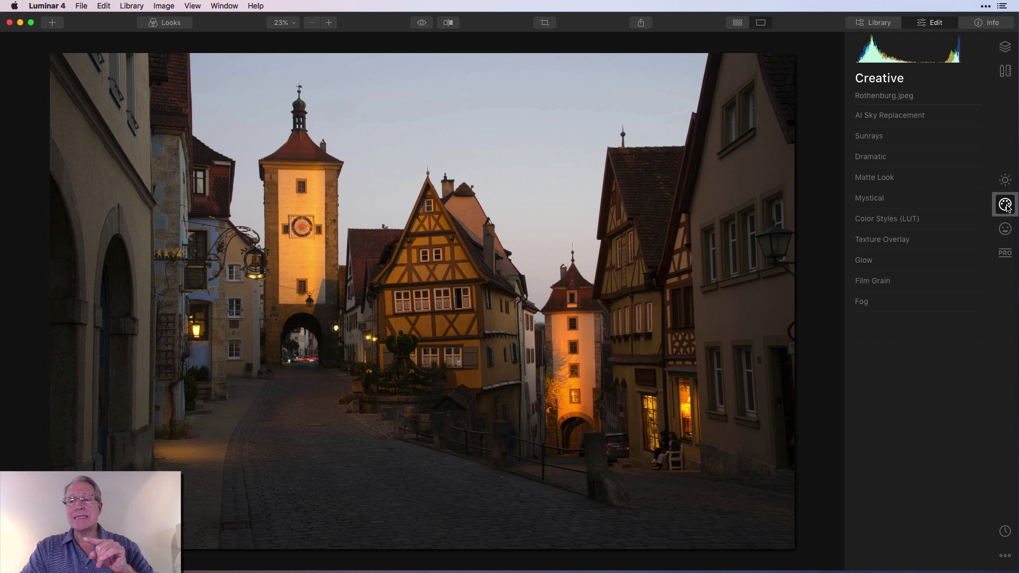
Replace the Rothenburg sky with Dramatic Sunset 2 and compare with the original sky.
left_click(900, 118)
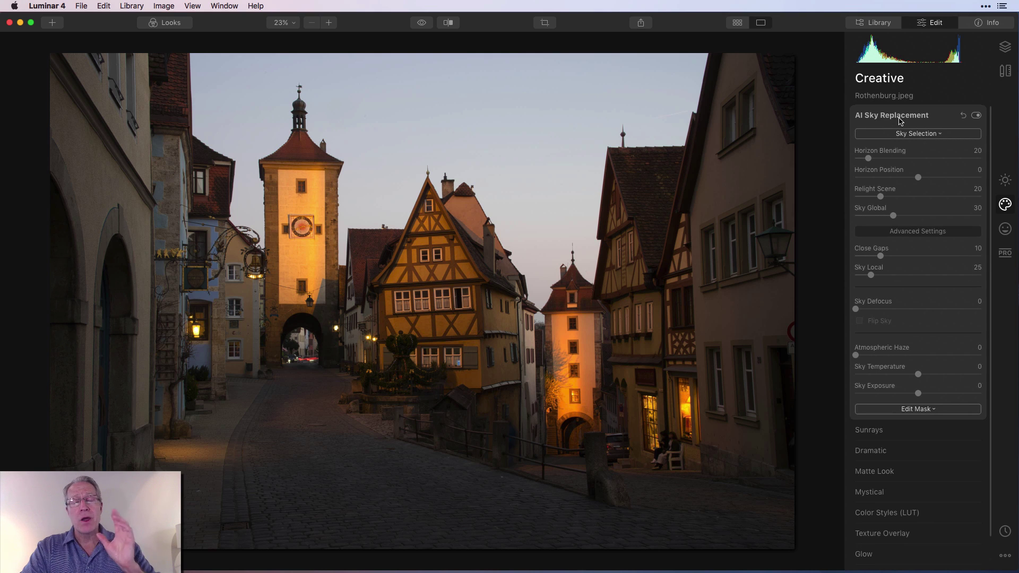
left_click(912, 134)
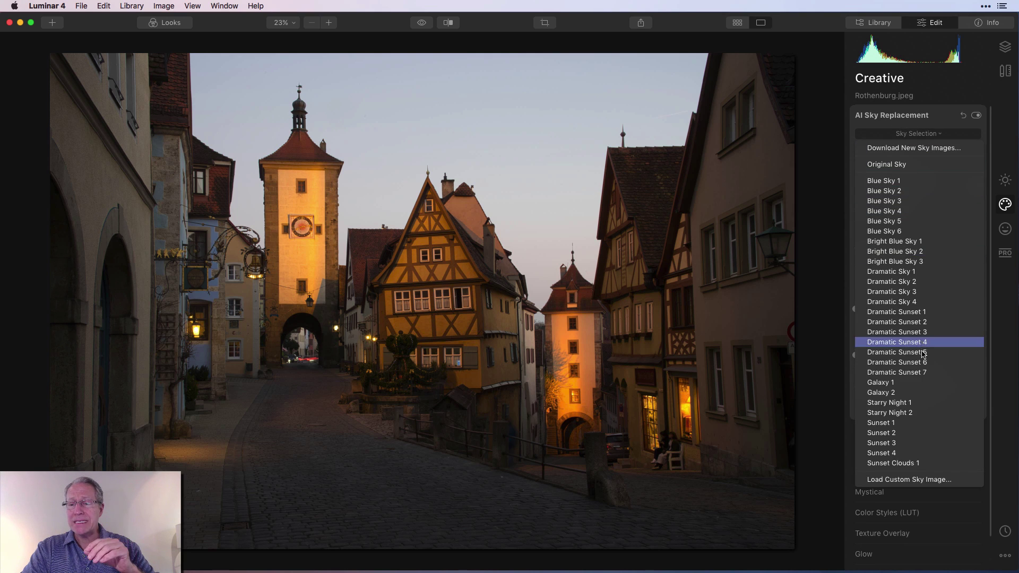
left_click(925, 322)
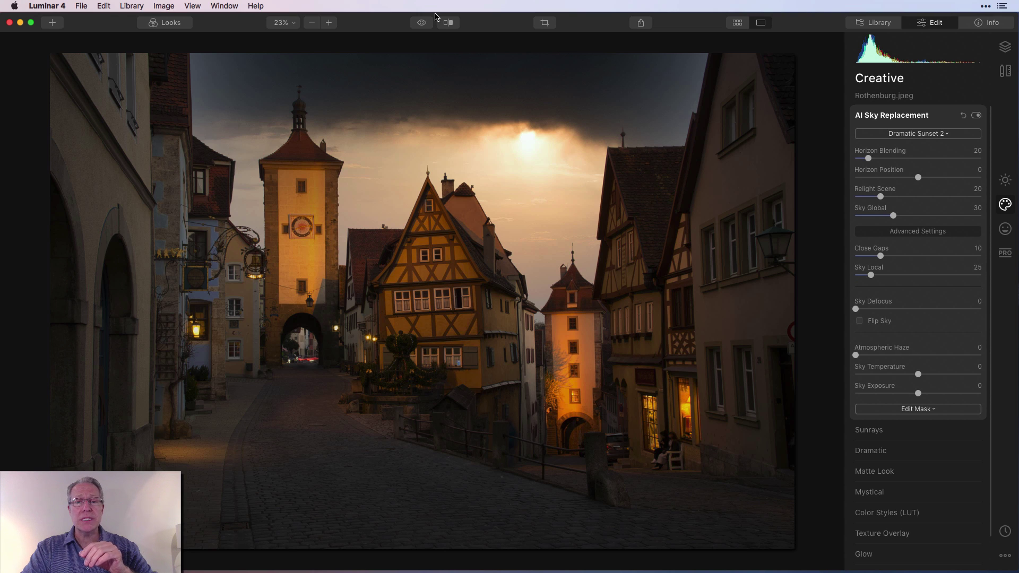
left_click(422, 25)
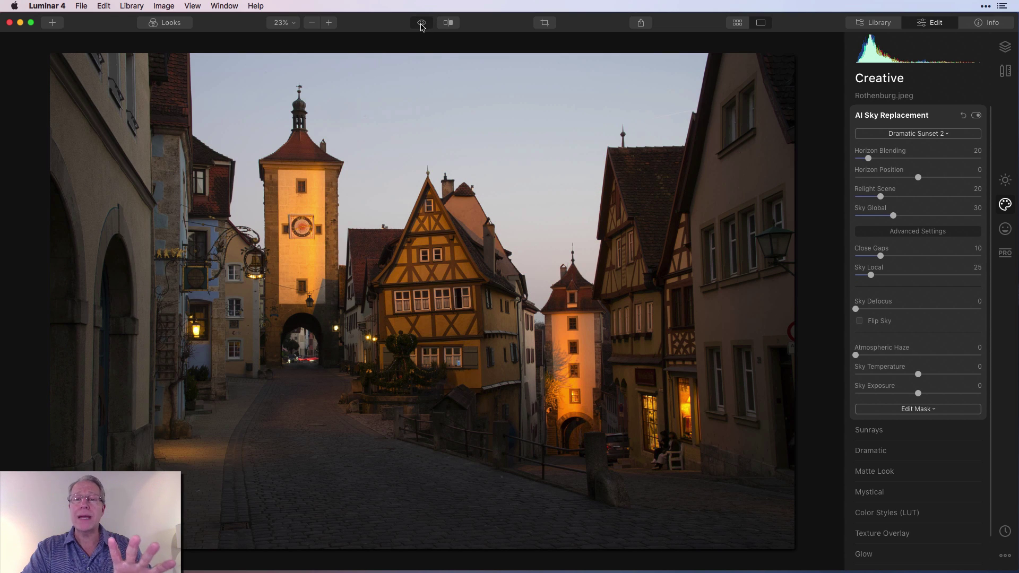
left_click(422, 25)
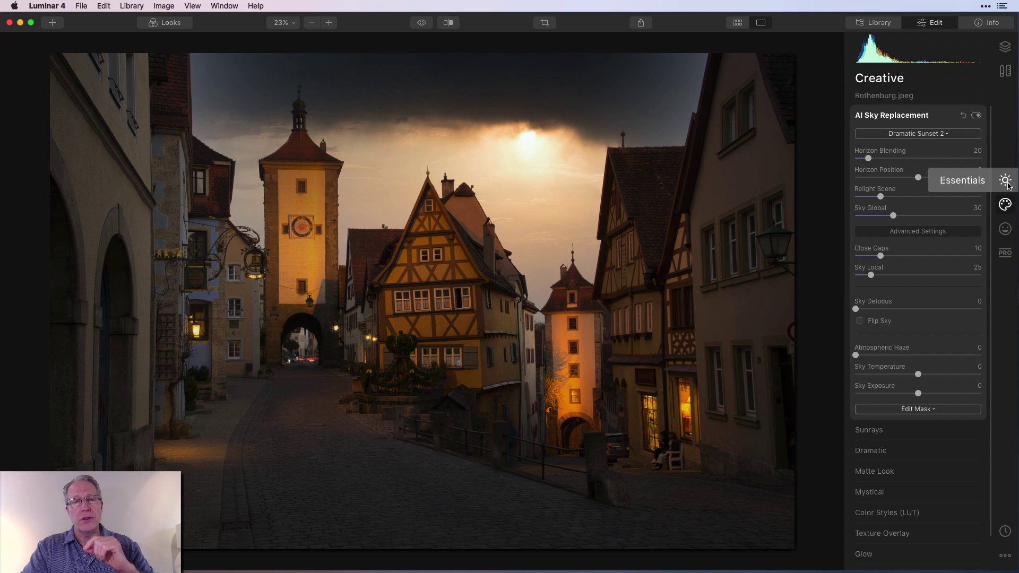
Apply the Dramatic filter, raising its Amount to 33.
left_click(936, 118)
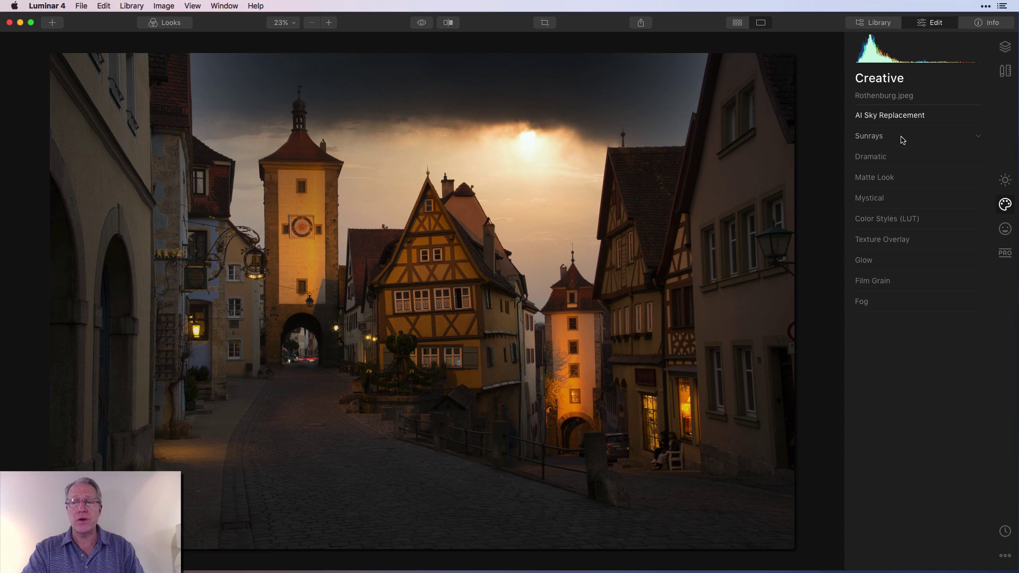
left_click(890, 157)
left_click_drag(861, 183, 897, 182)
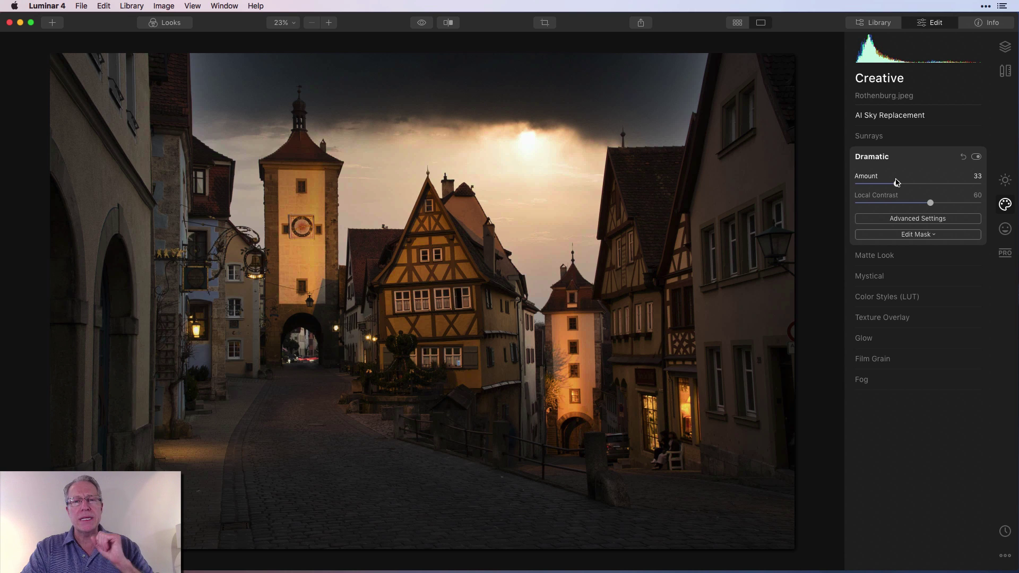
Set the Mystical filter's Amount to 36 and compare against the unedited original.
left_click(889, 256)
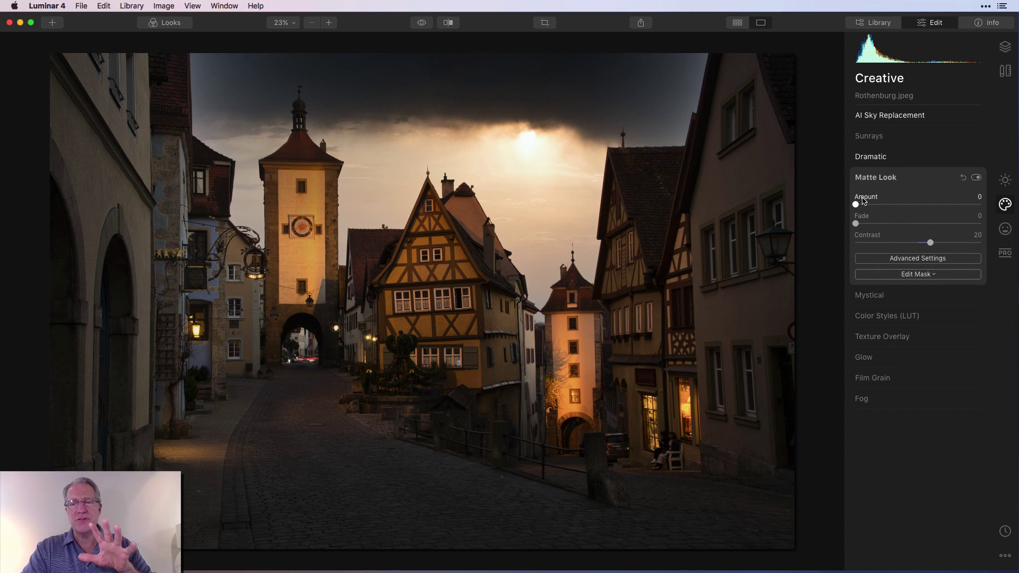
left_click(885, 295)
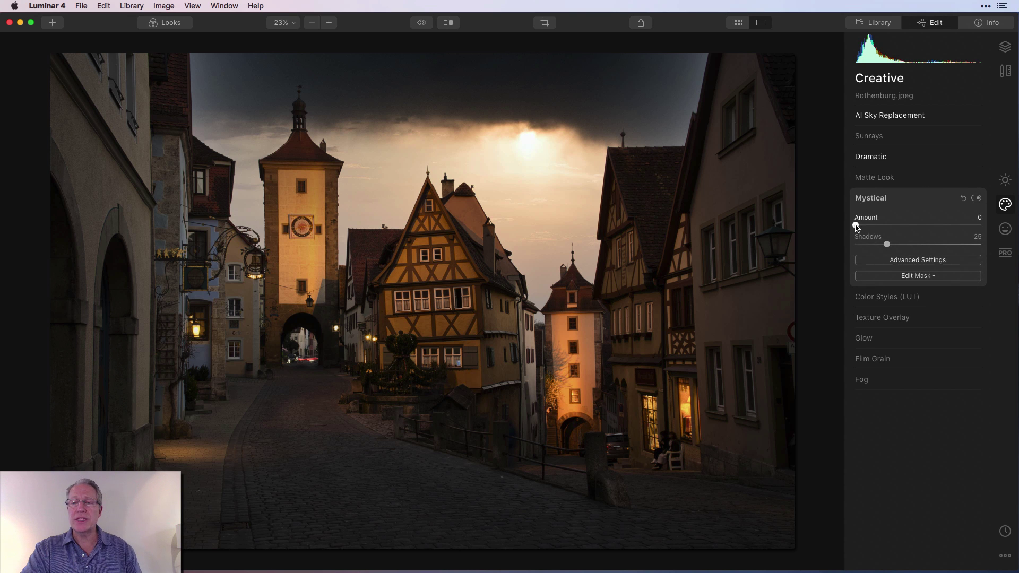
left_click_drag(857, 227, 906, 218)
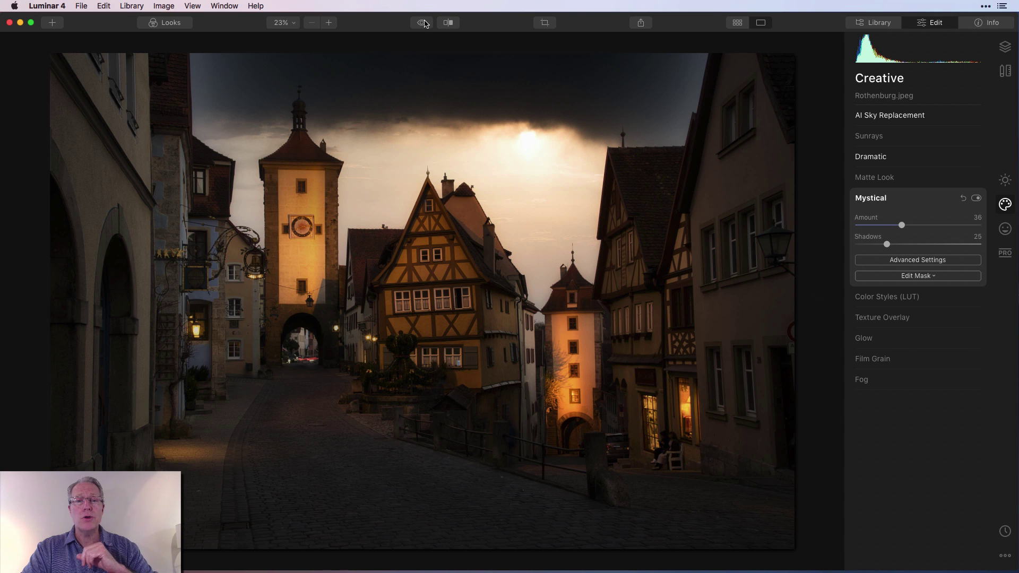
left_click(425, 23)
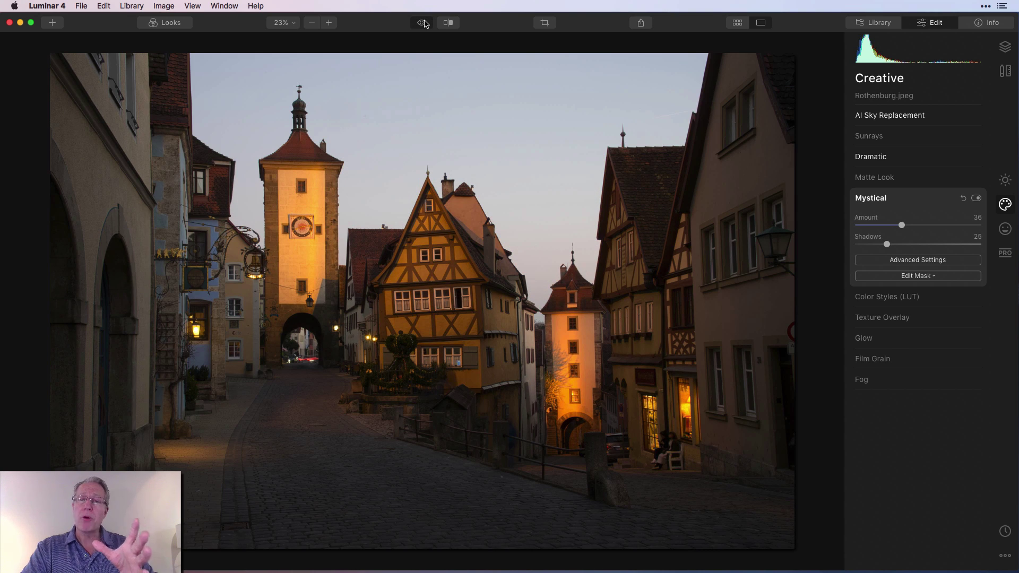
left_click(424, 22)
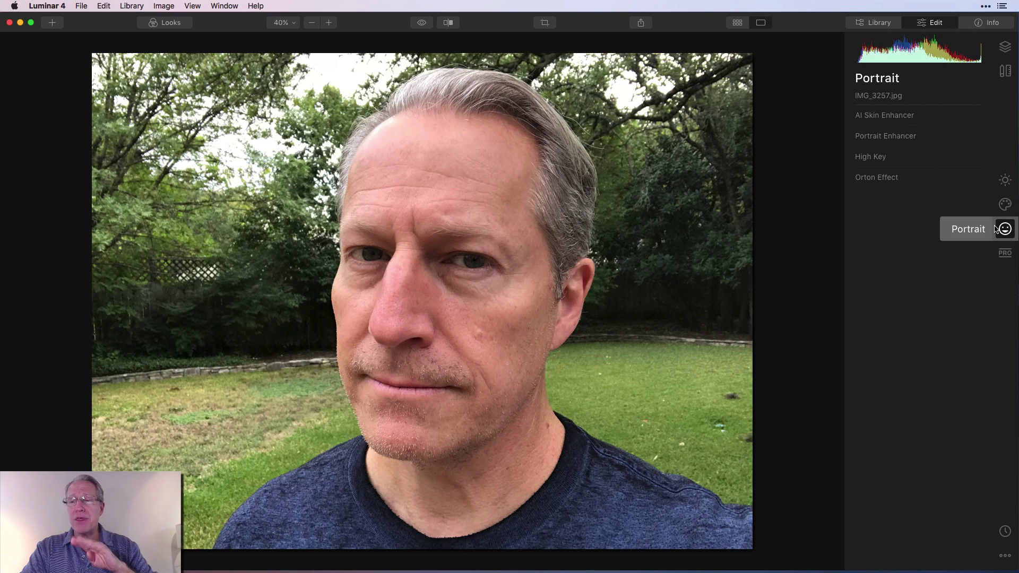
Set AI Skin Enhancer Amount to 61, inspect at 50% zoom, then fit to screen.
left_click(900, 118)
left_click_drag(856, 139, 932, 139)
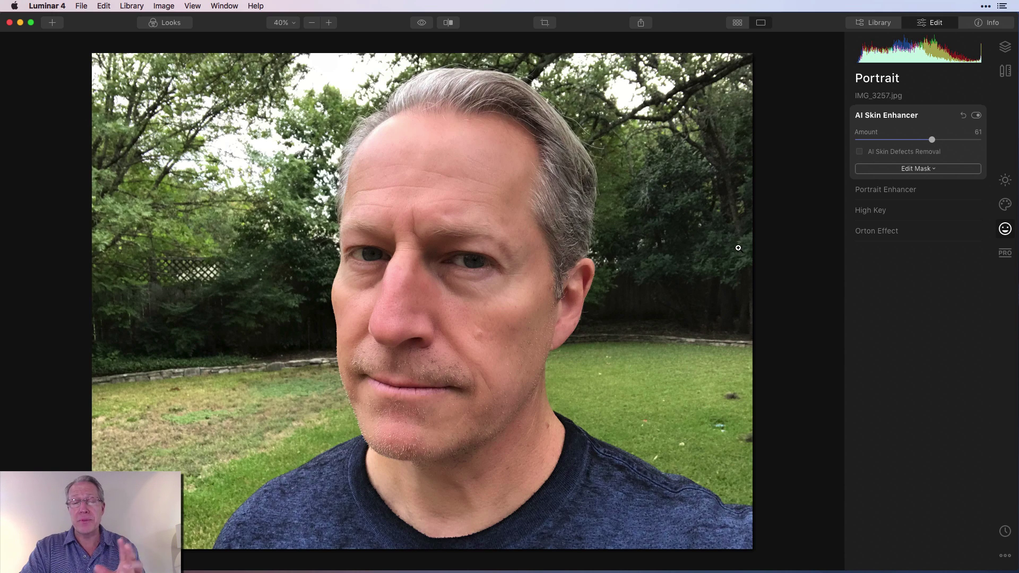
left_click(421, 24)
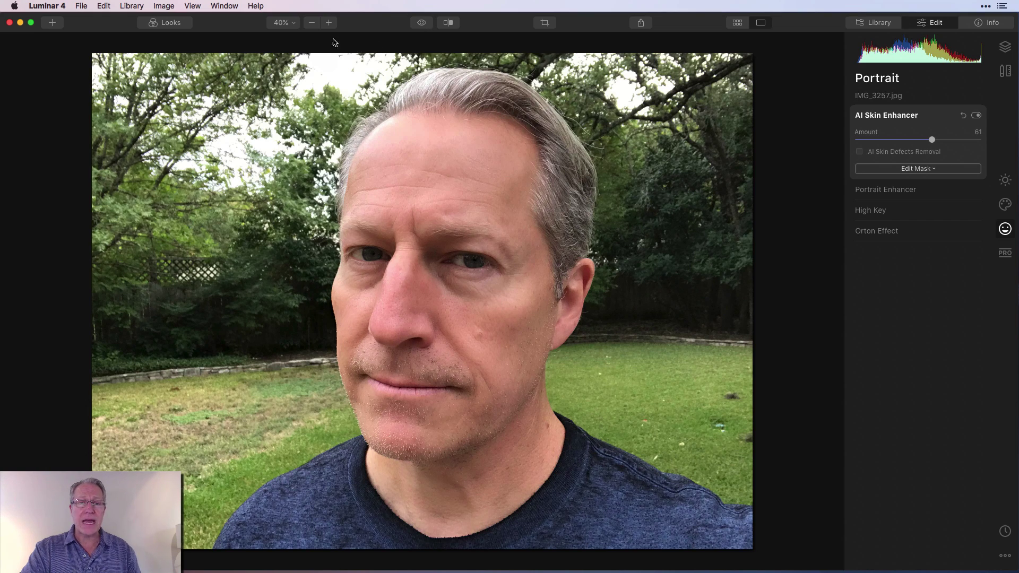
left_click(328, 22)
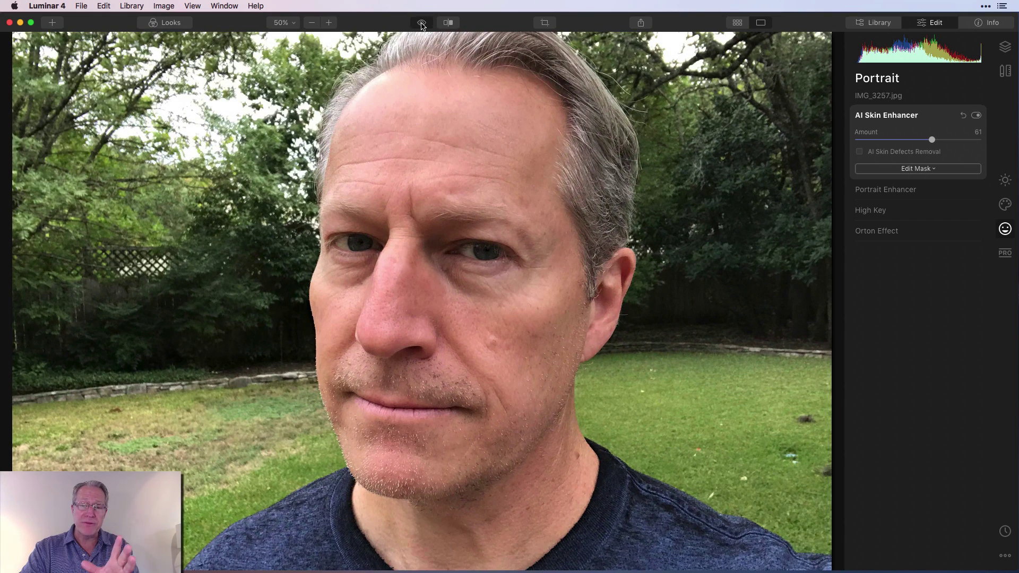
left_click(292, 24)
left_click(293, 38)
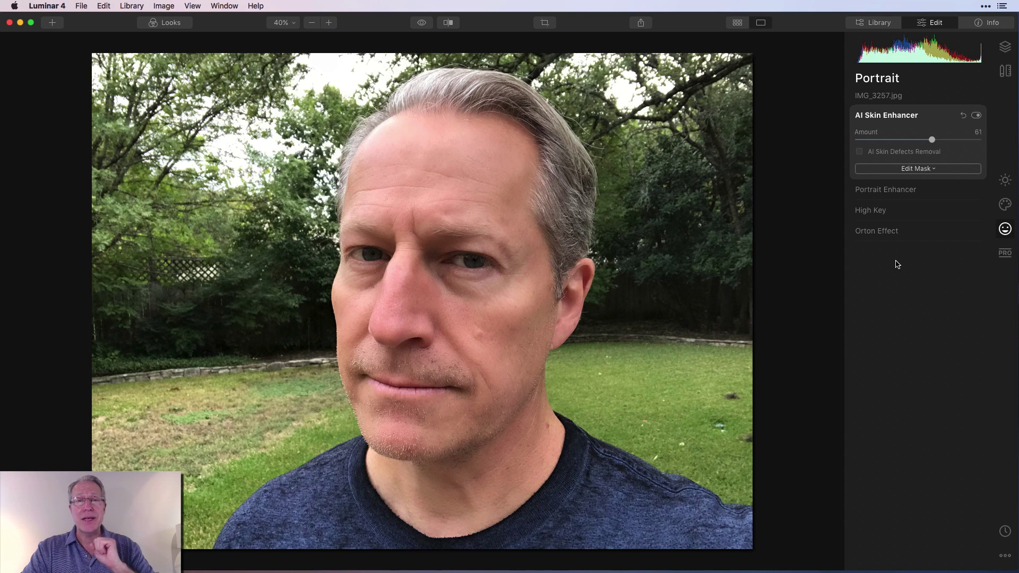
In Portrait Enhancer, raise Face Light, eye enhancement, dark-circle removal, Slim Face and Enlarge Eyes.
left_click(904, 189)
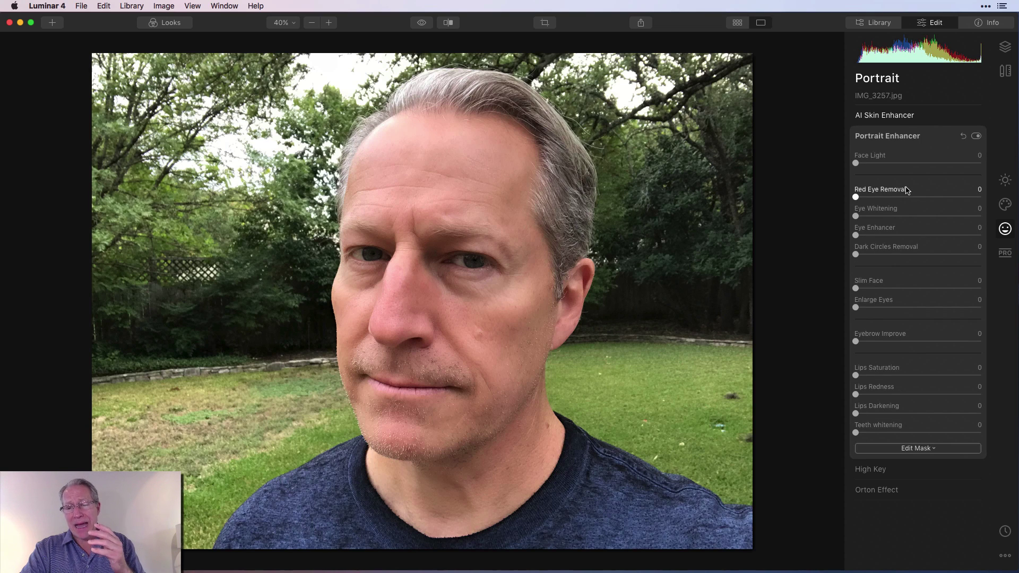
left_click_drag(856, 163, 911, 173)
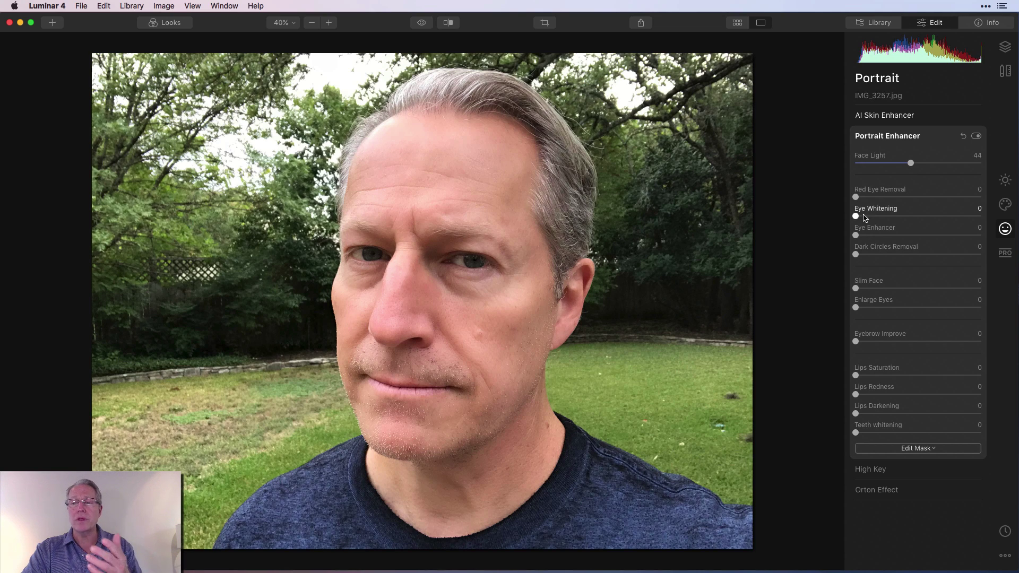
left_click_drag(856, 236, 902, 229)
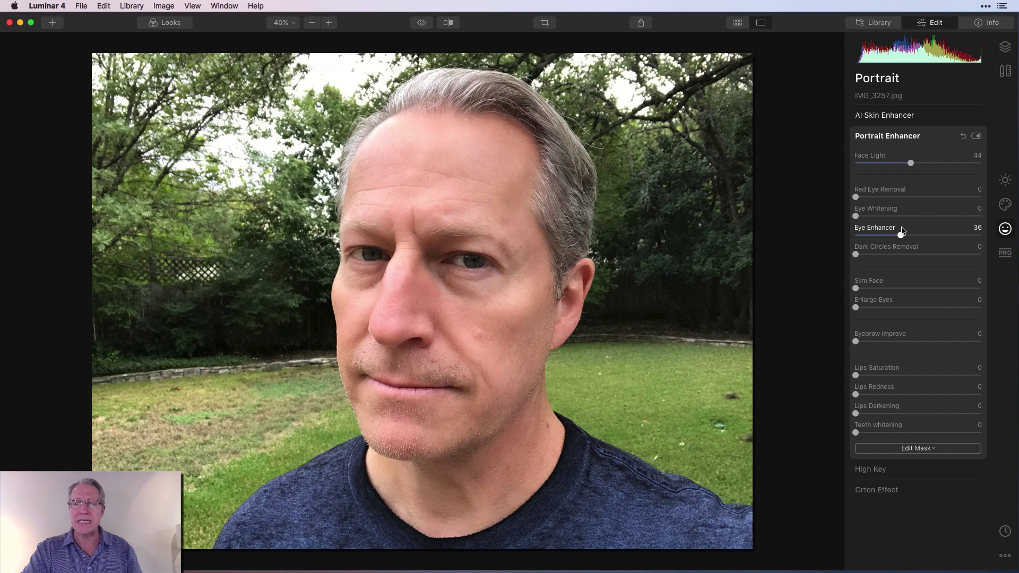
left_click_drag(855, 255, 929, 257)
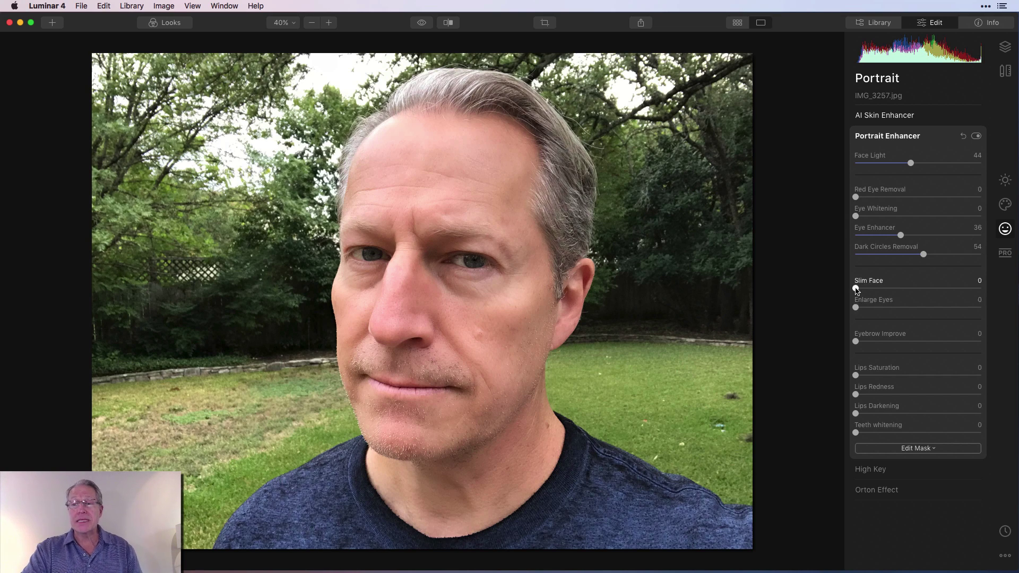
left_click_drag(856, 288, 917, 288)
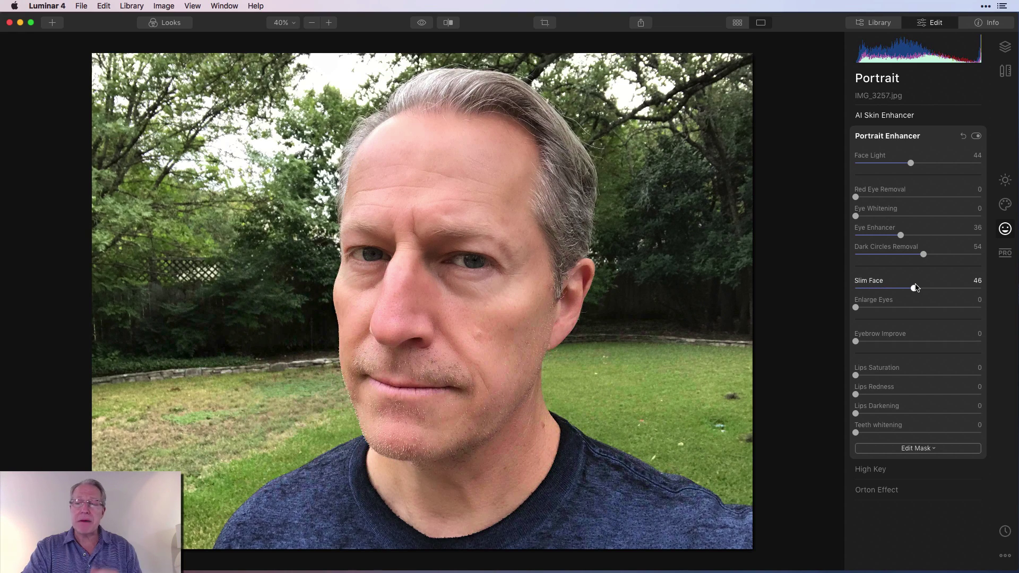
left_click_drag(856, 307, 892, 307)
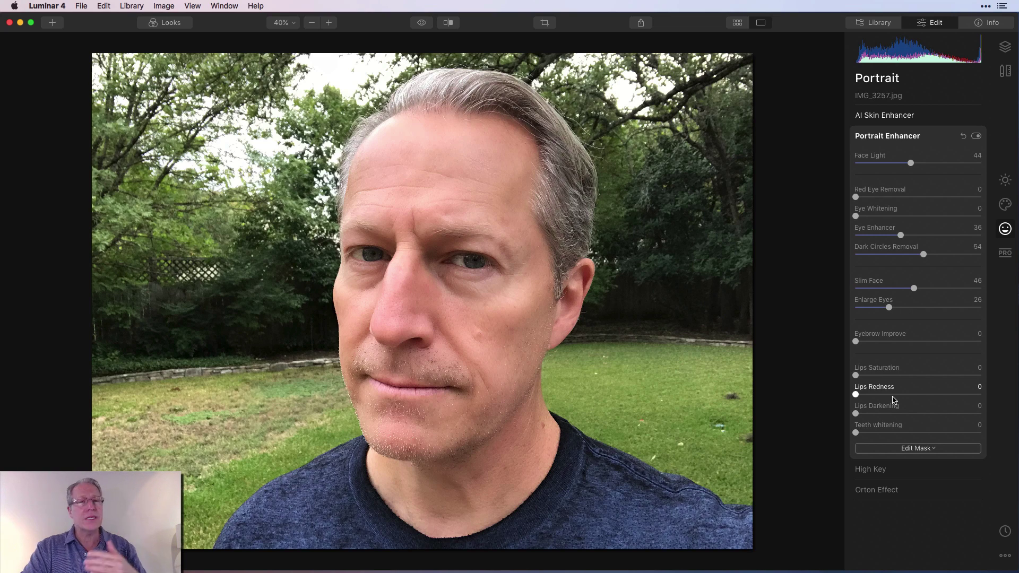
Compare with the original portrait, then add a soft Orton Effect glow.
left_click(423, 23)
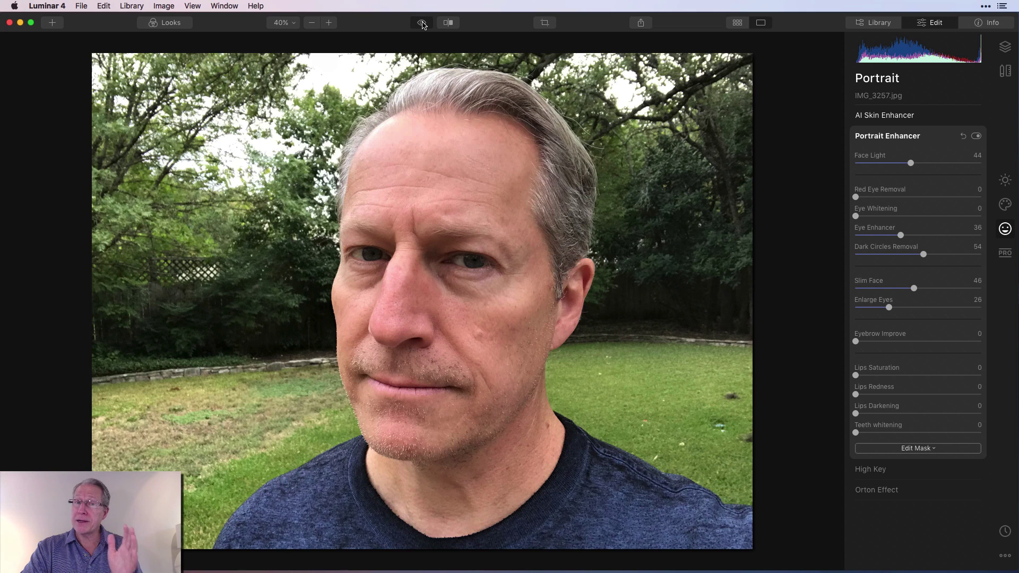
left_click(423, 23)
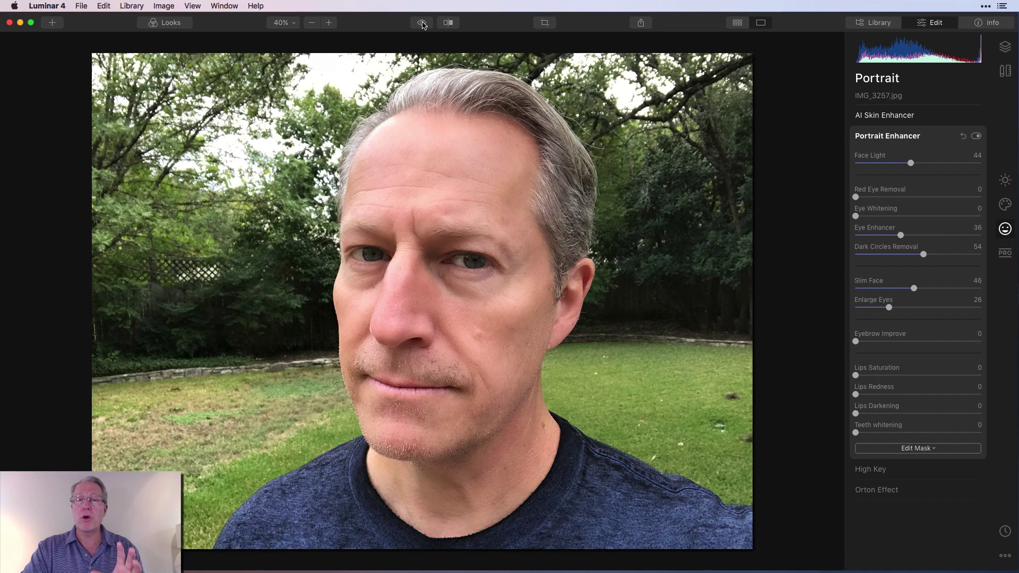
left_click(903, 490)
left_click_drag(855, 212, 903, 213)
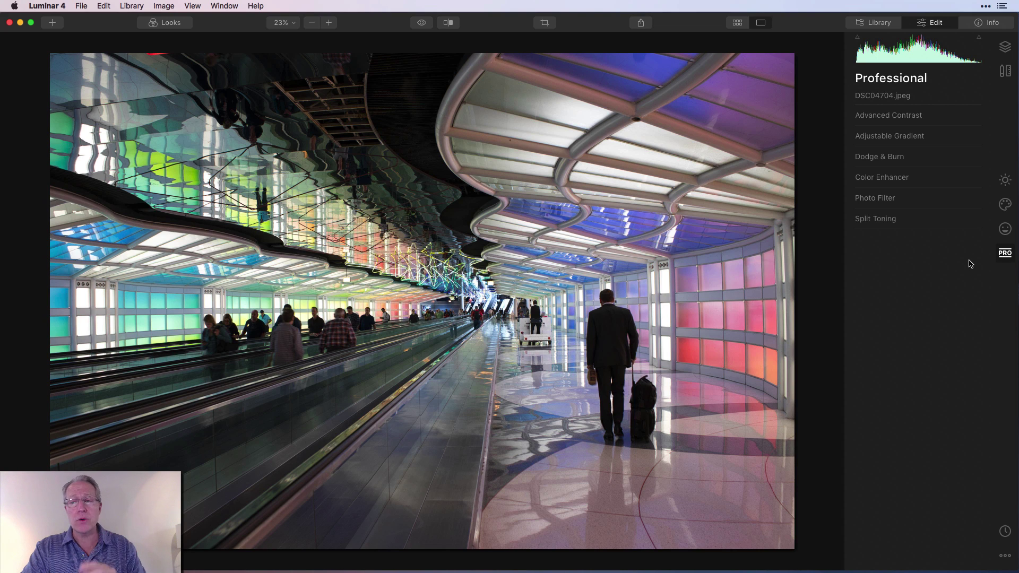
left_click(911, 117)
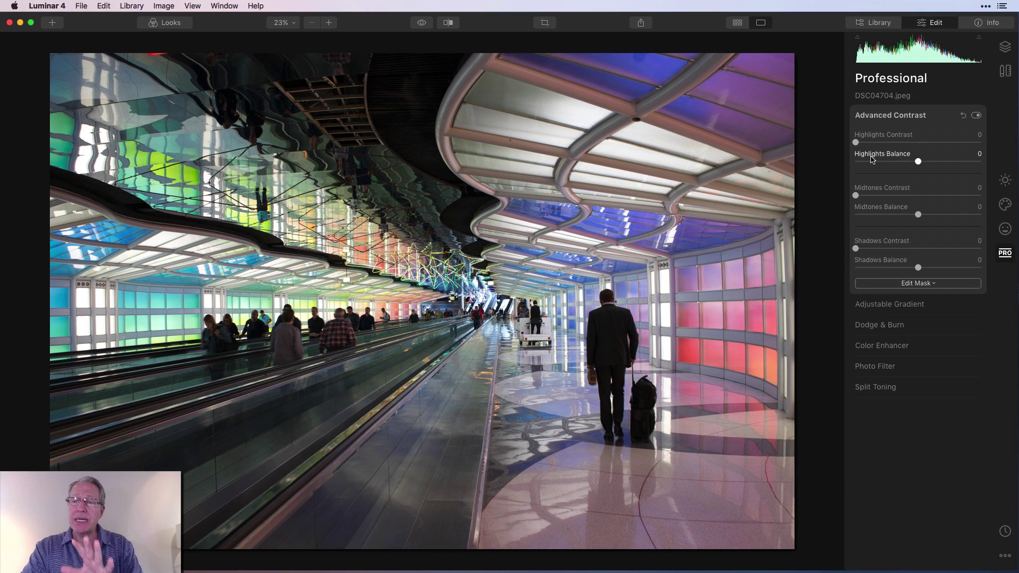
mouse_move(855, 142)
left_mouse_down()
mouse_move(896, 144)
mouse_move(854, 143)
left_mouse_up()
left_click_drag(855, 195, 814, 187)
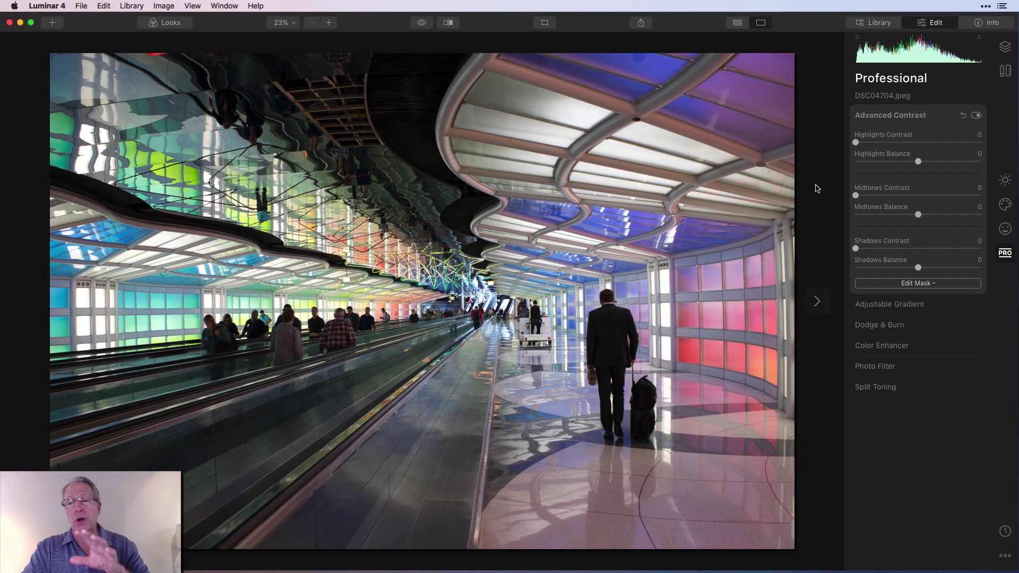
left_click(935, 120)
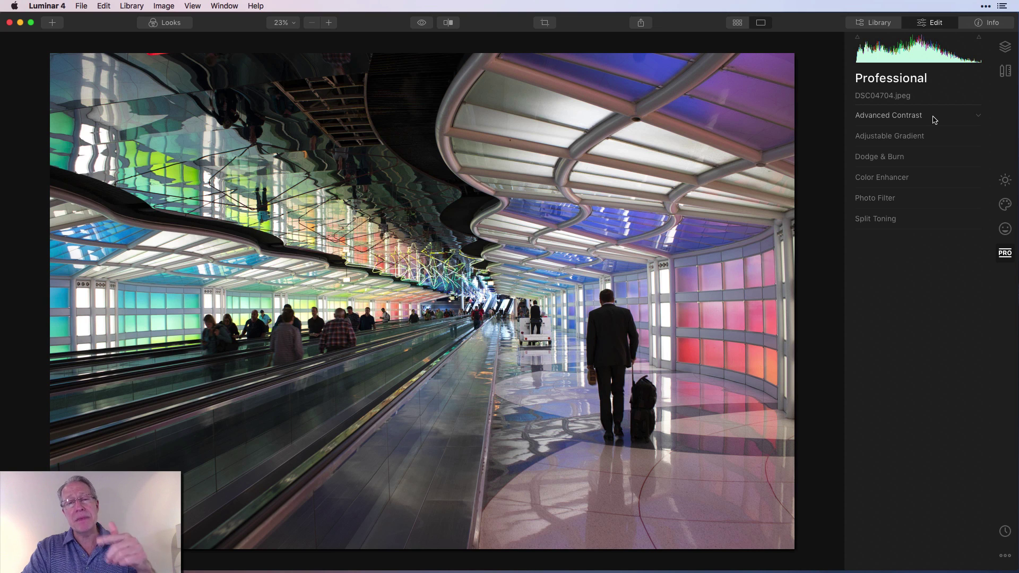
After previewing Adjustable Gradient, raise Color Enhancer brilliance to 24 and warmth to 12.
left_click(914, 136)
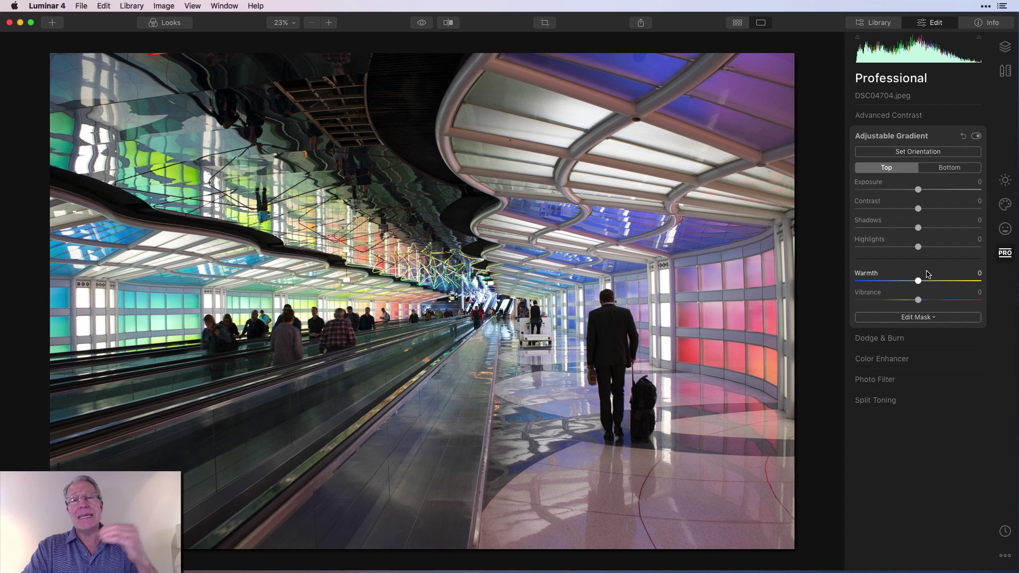
left_click(918, 136)
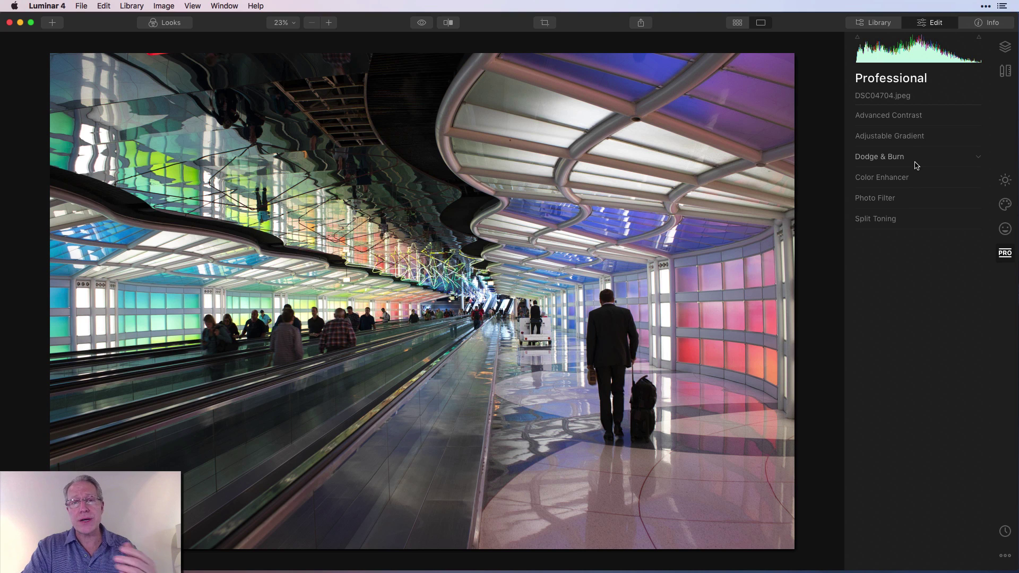
left_click(915, 177)
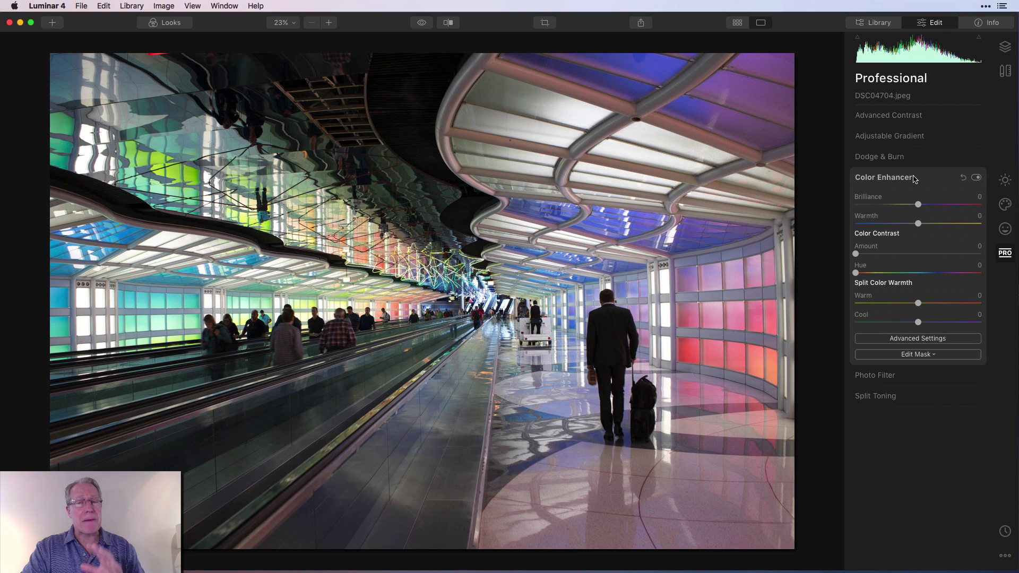
left_click_drag(918, 204, 925, 224)
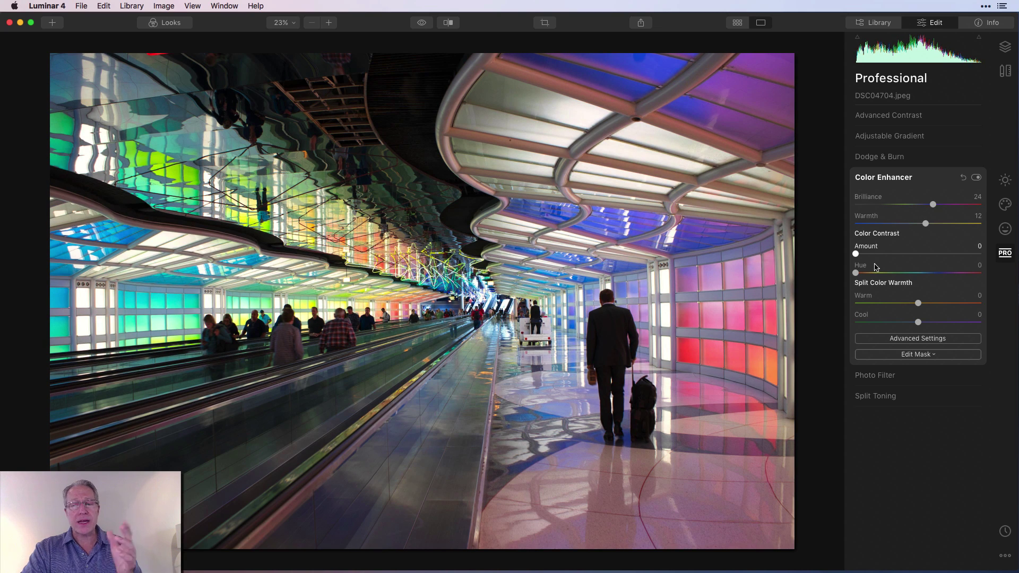
left_click(915, 338)
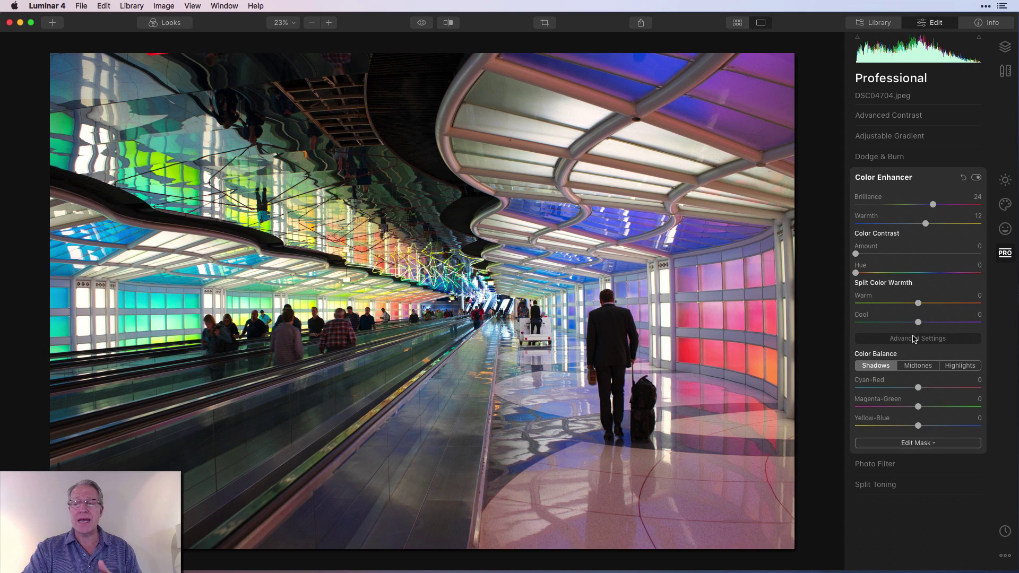
left_click(933, 182)
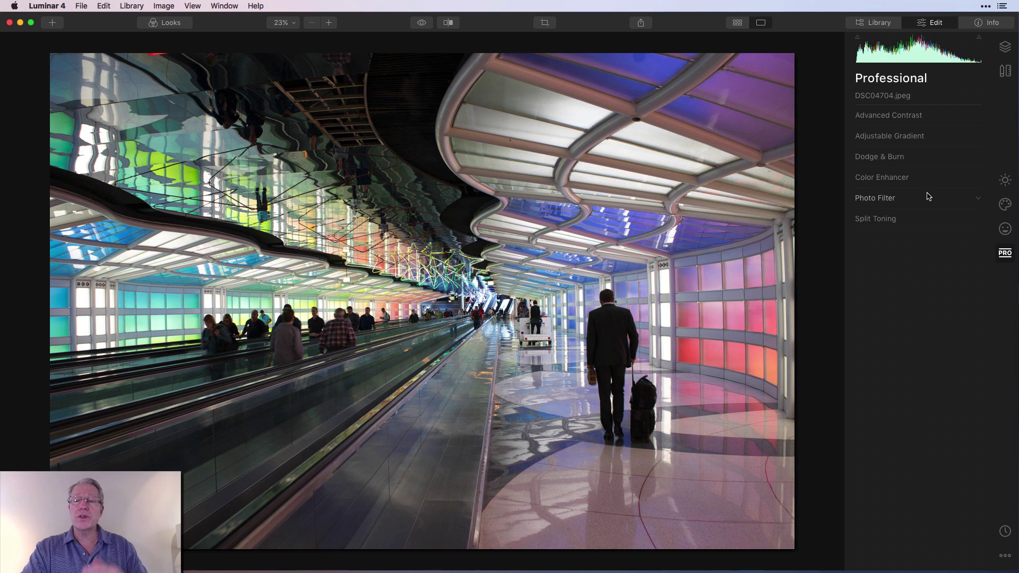
left_click(918, 221)
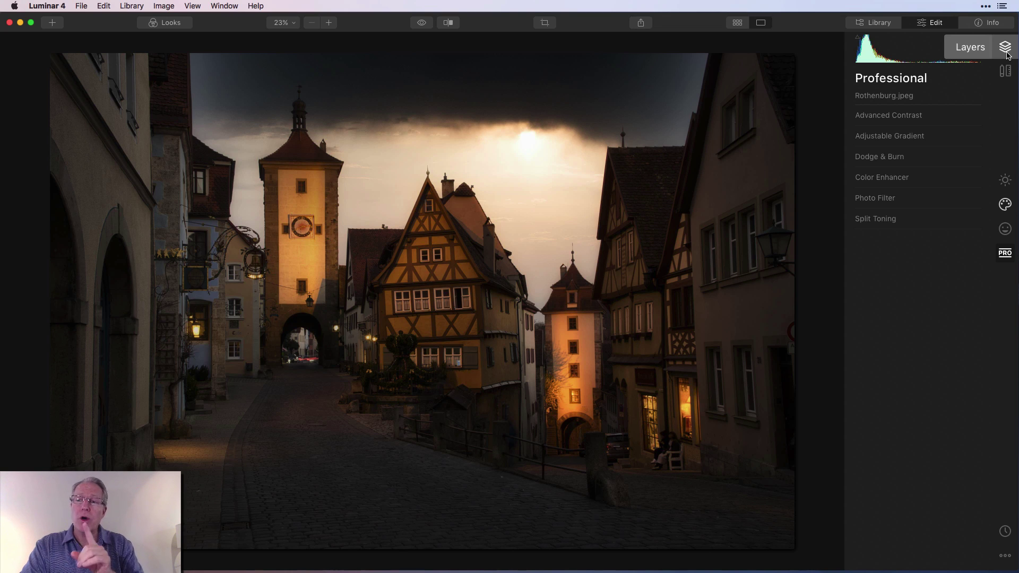
Show Rothenburg.jpeg's single image layer and preview the add-layer menu without adding one.
left_click(1006, 51)
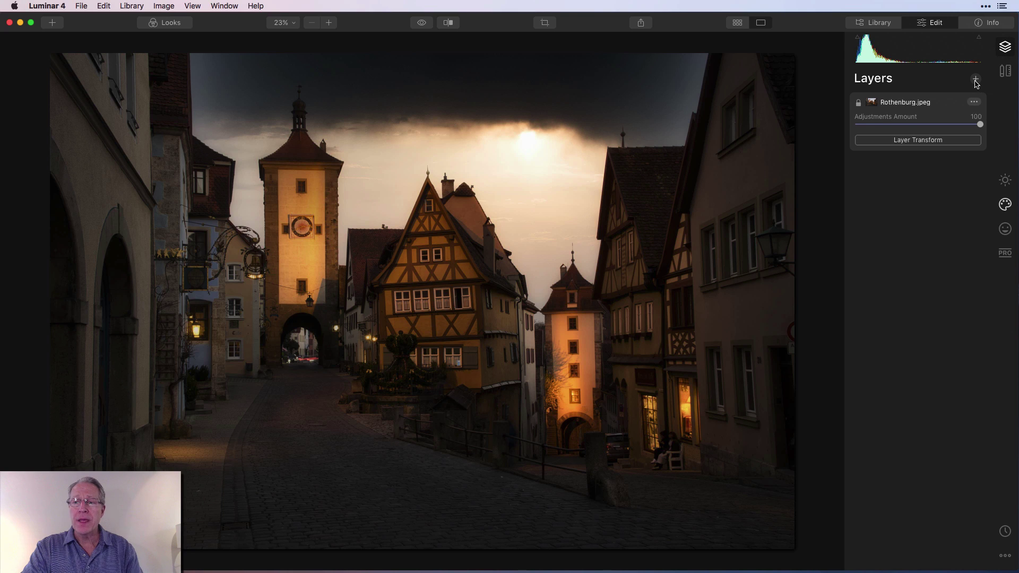
left_click(976, 79)
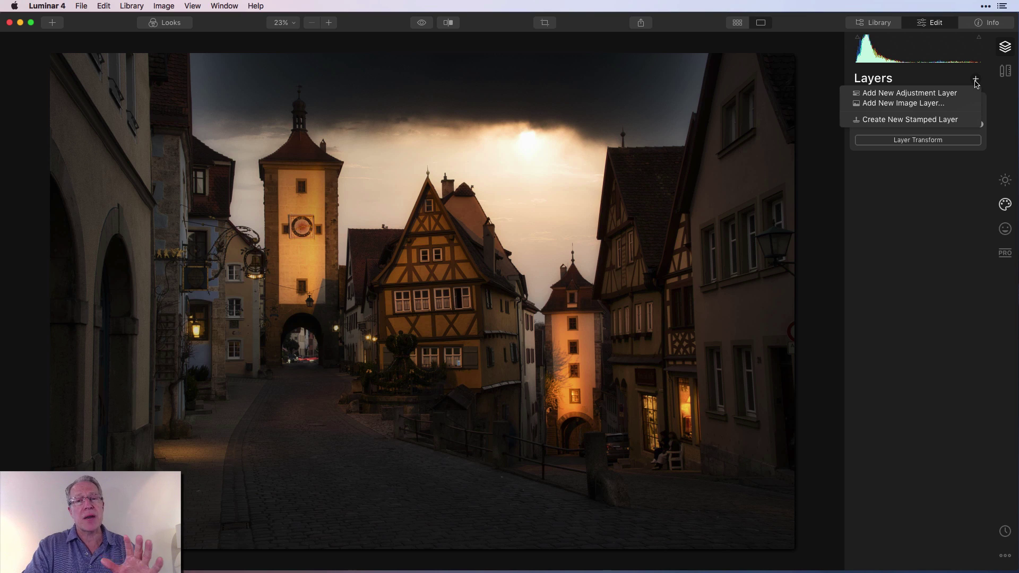
left_click(975, 81)
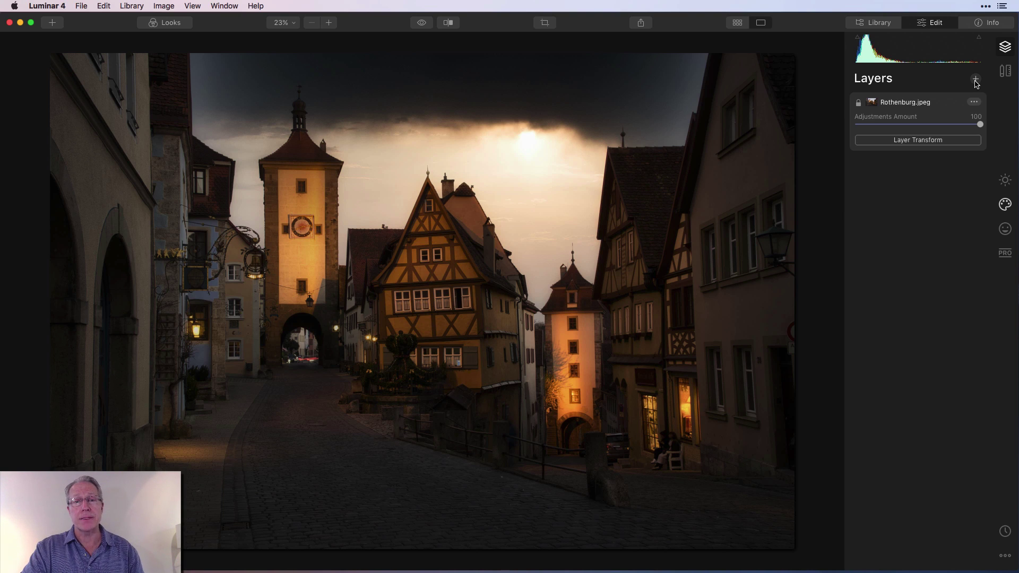
Show the Canvas tools: Crop & Rotate, Erase and Clone & Stamp.
left_click(1005, 71)
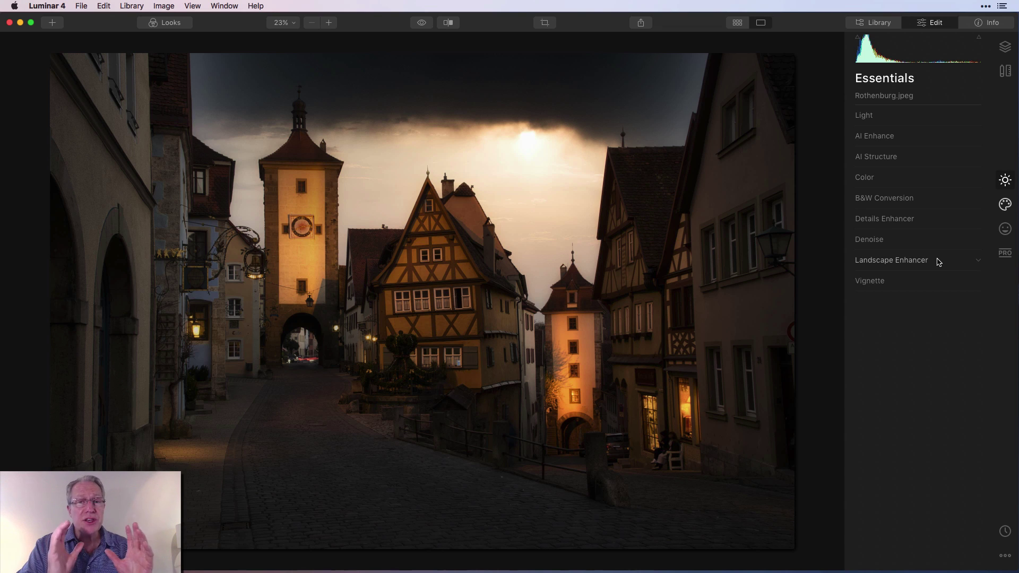
left_click(641, 23)
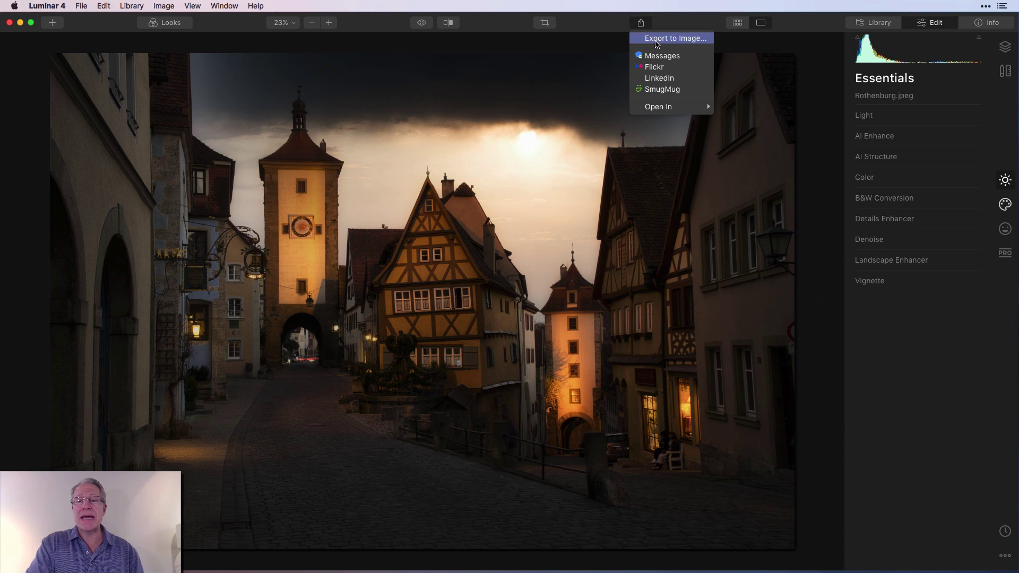
left_click(657, 39)
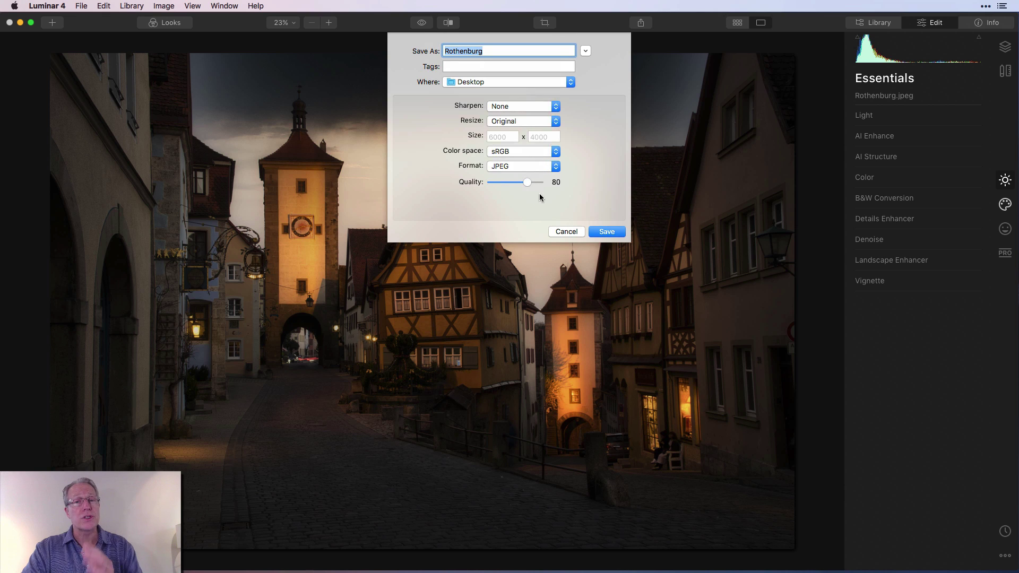
left_click(565, 231)
left_click(640, 23)
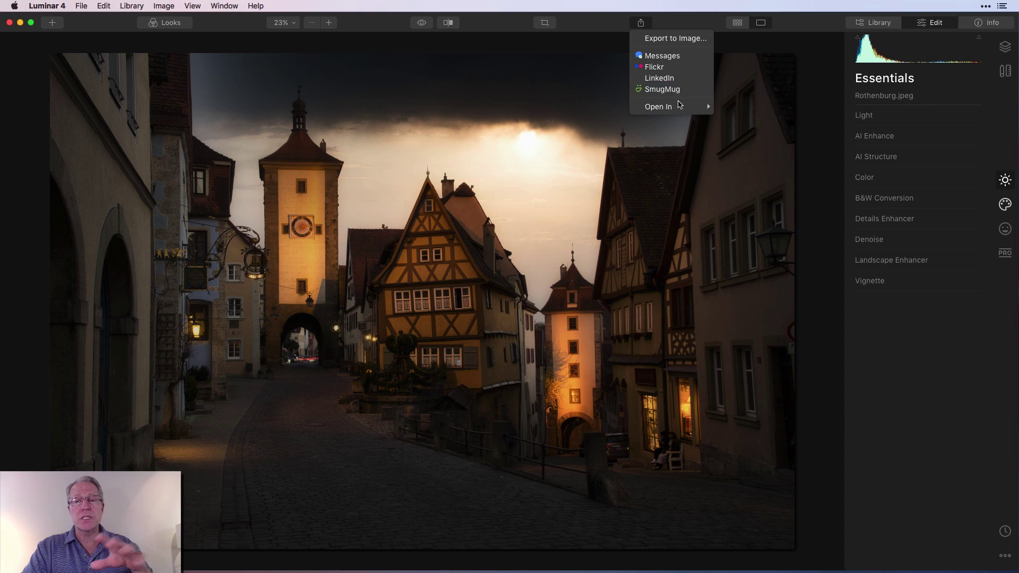
mouse_move(681, 106)
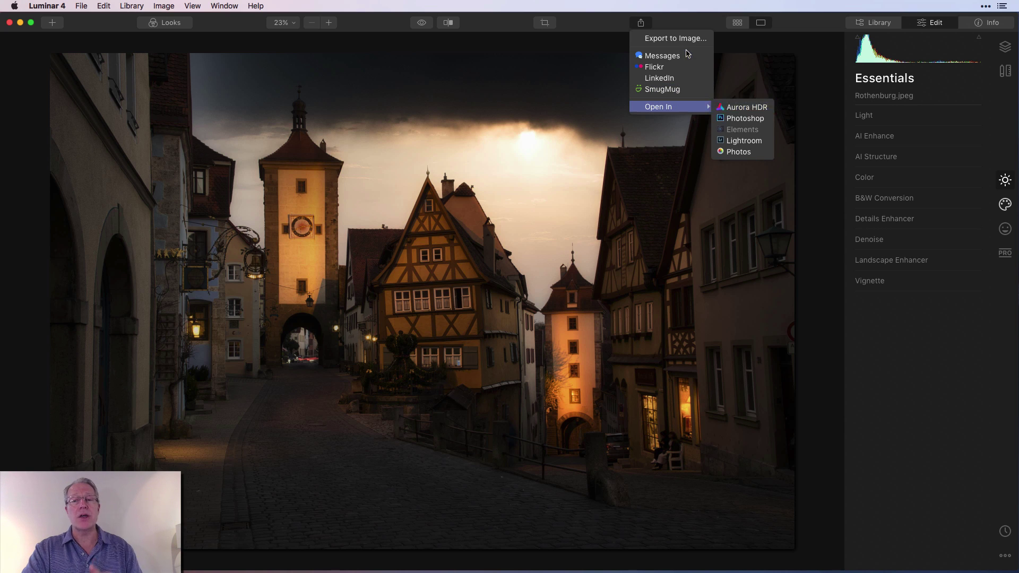
left_click(644, 25)
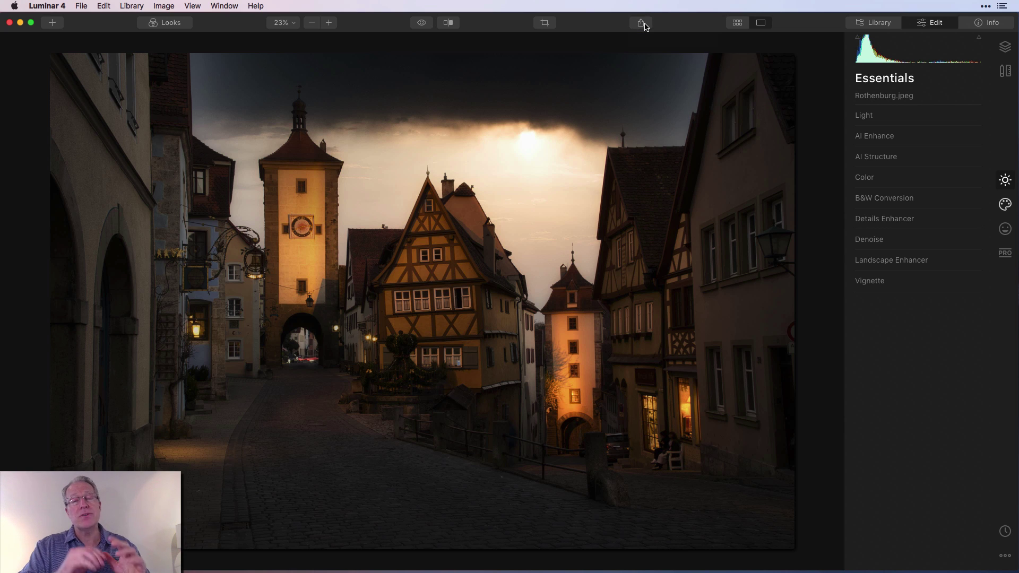